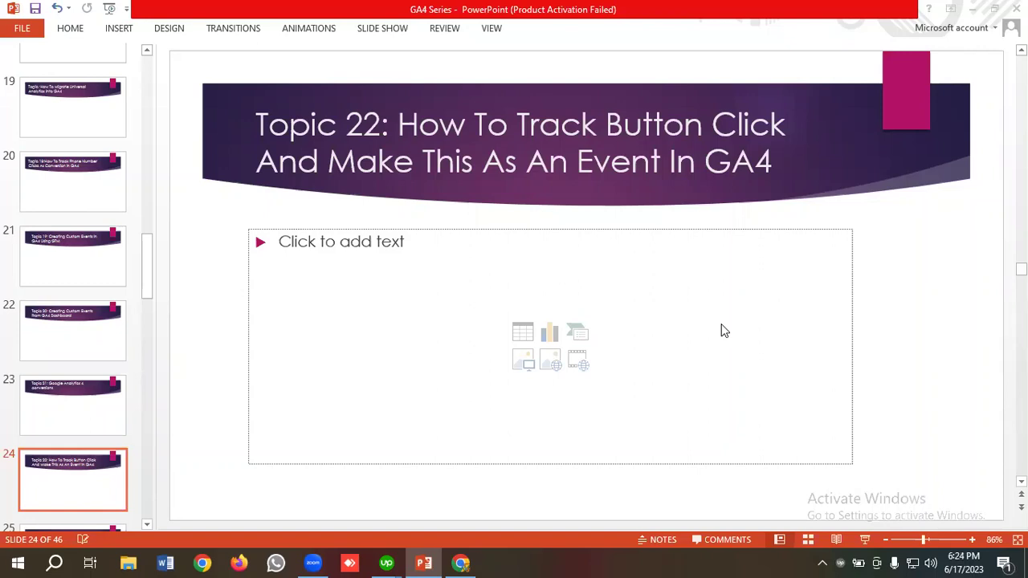
Step: Leave the Topic 22 slide and bring the Medialytics Ecommerce homepage forward in Chrome
click(462, 562)
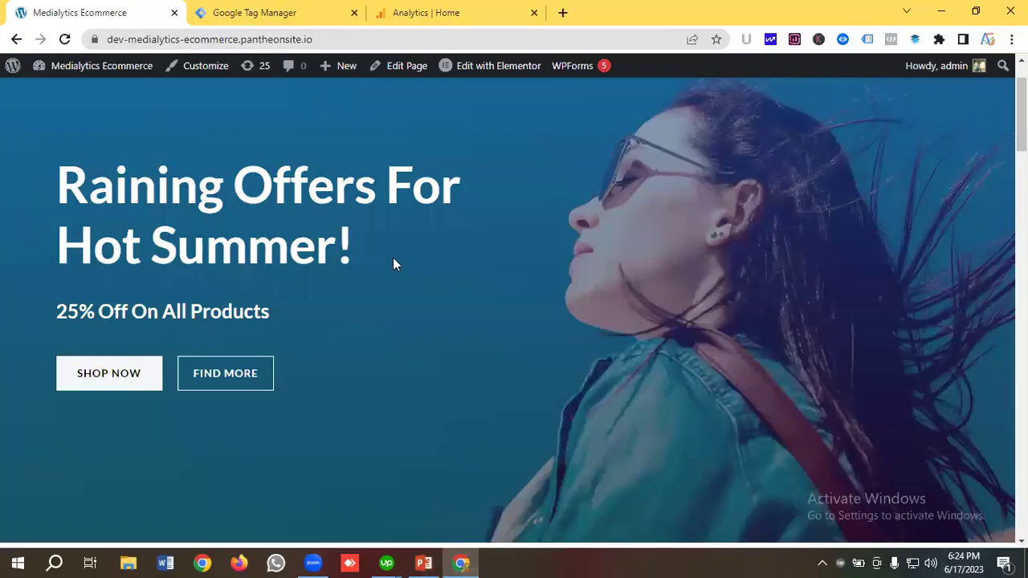
Step: Scroll to show the hero banner's SHOP NOW button, then return to the GTM Tags list
scroll(431, 263, down, 1)
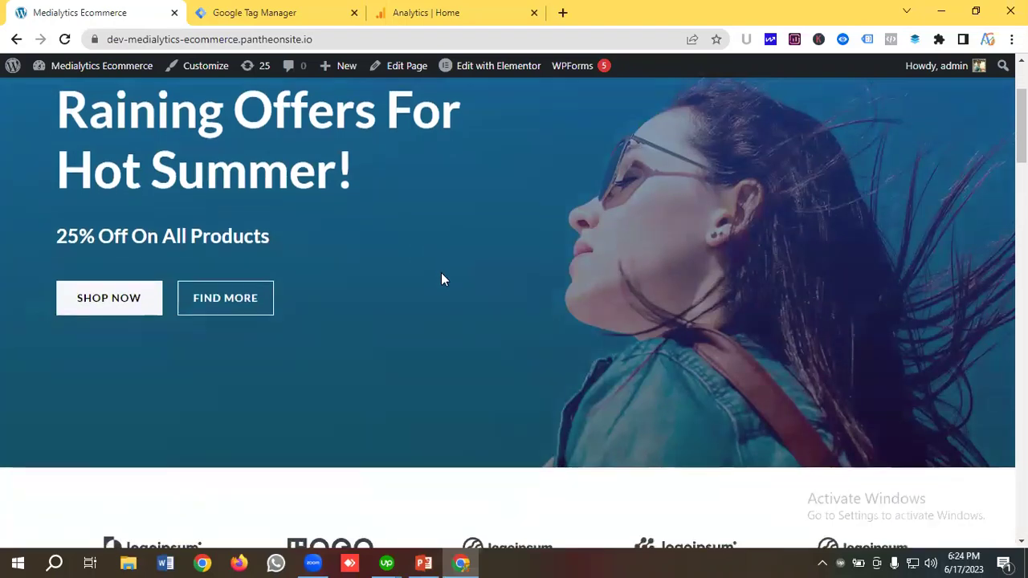
scroll(441, 272, down, 2)
scroll(172, 250, up, 1)
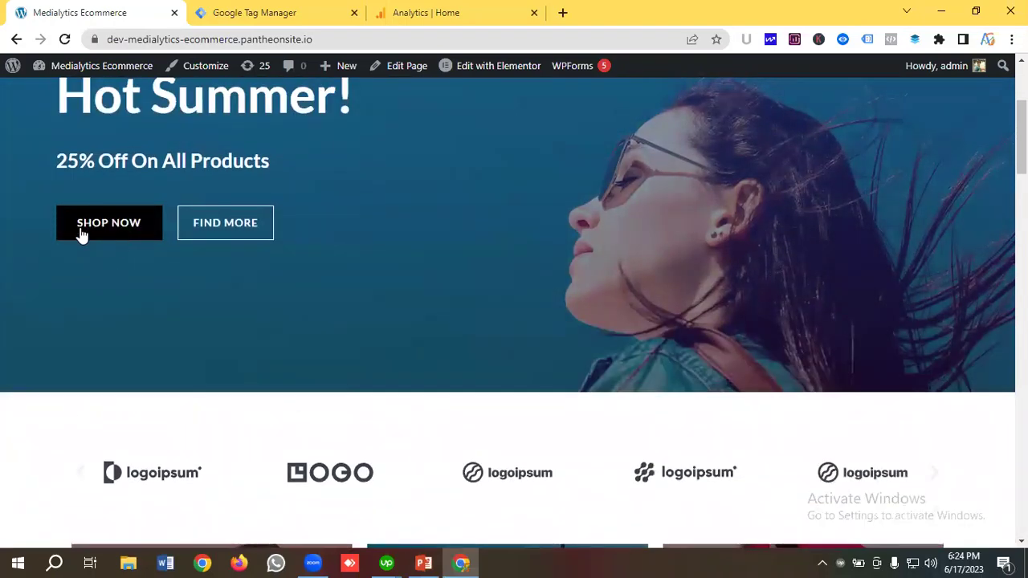
scroll(137, 267, up, 1)
scroll(100, 301, down, 1)
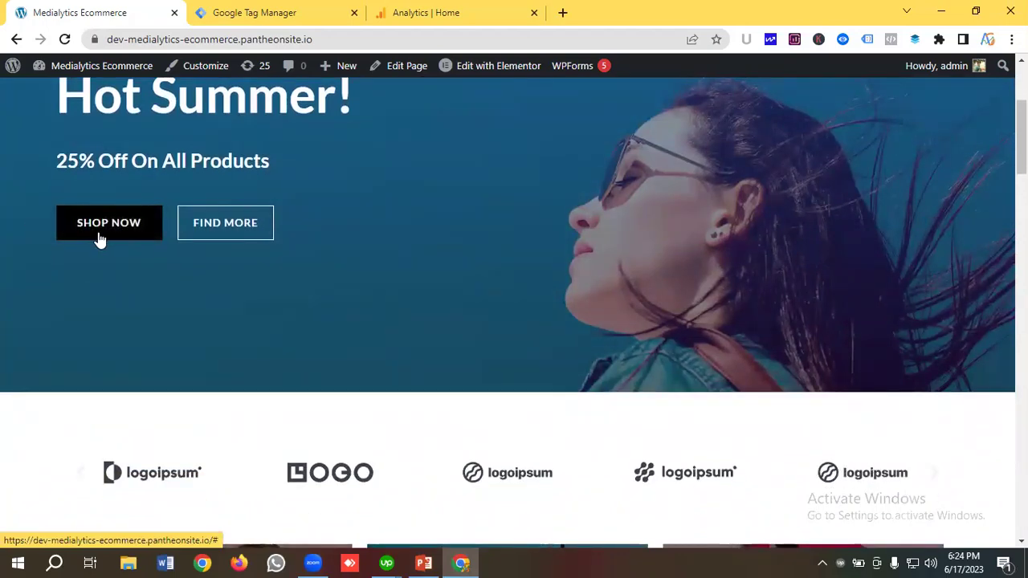
scroll(112, 233, up, 3)
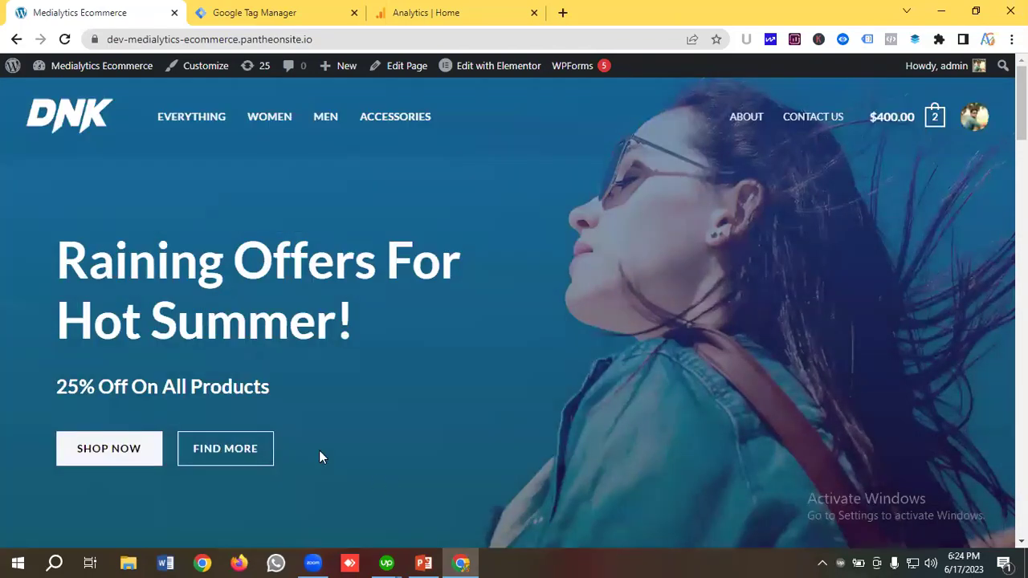
click(270, 12)
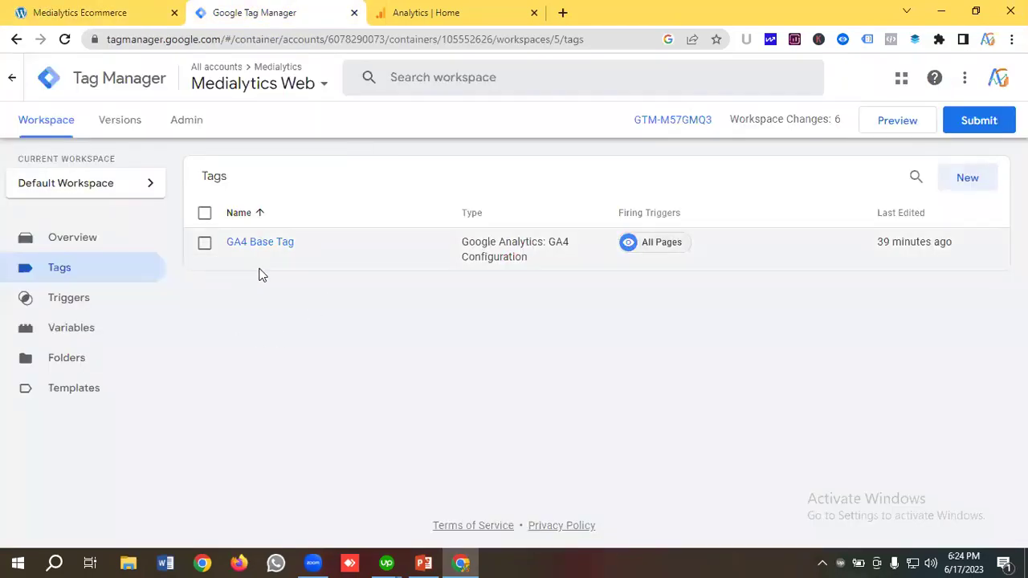
Step: Glance over the store homepage and the GA4 home dashboard, then return to the Tags list
click(103, 9)
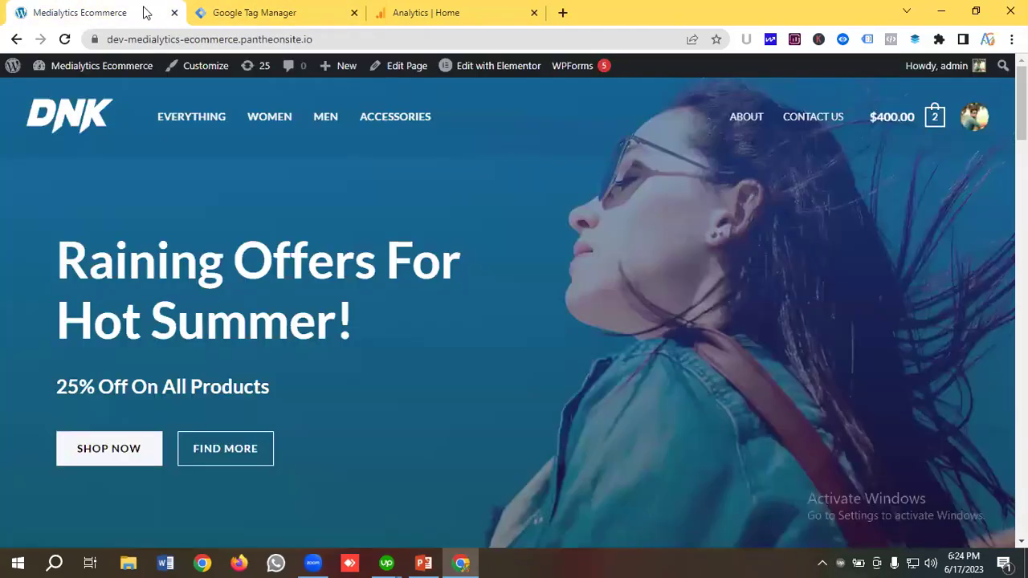
click(261, 17)
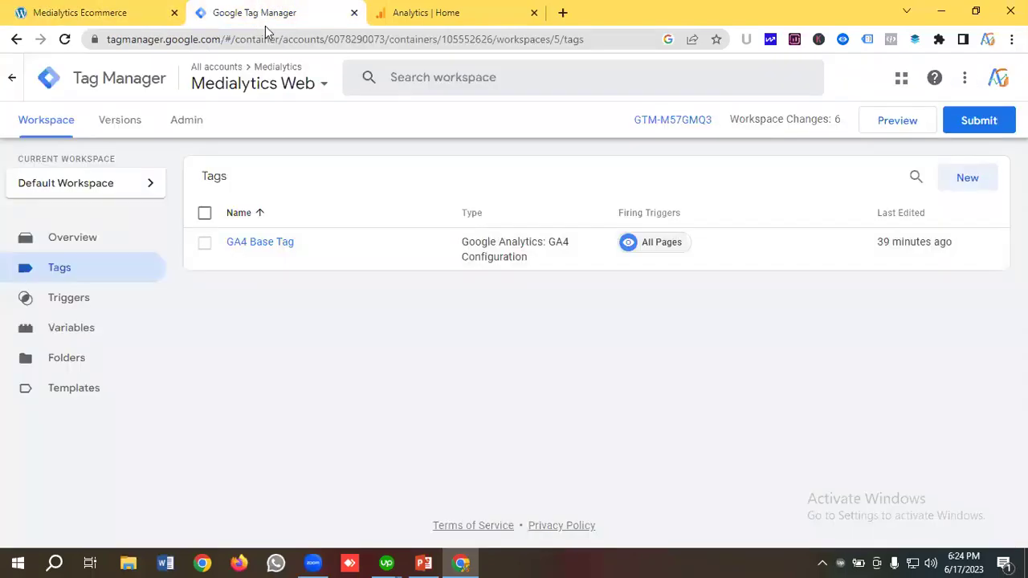
click(447, 23)
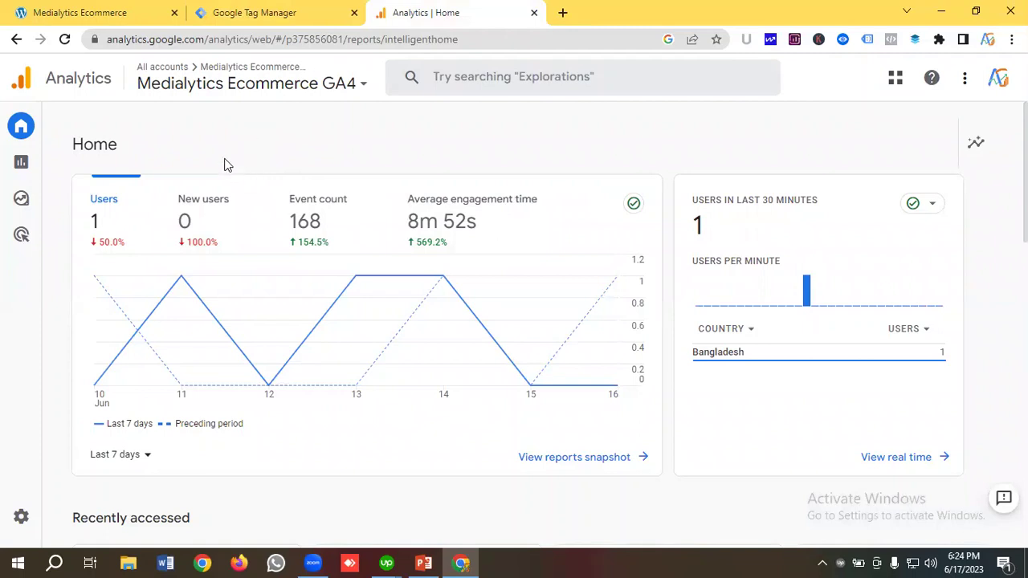
click(238, 10)
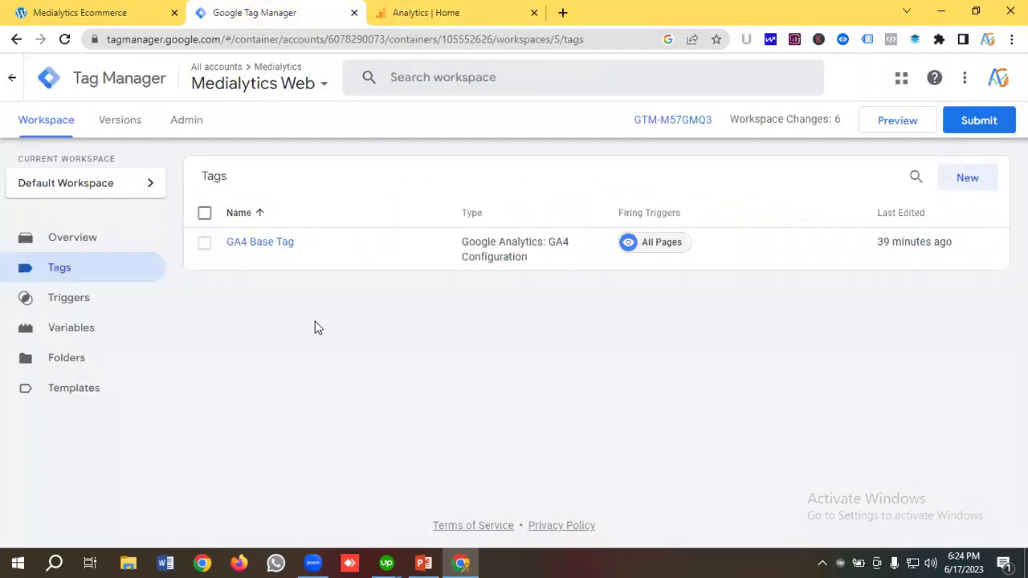
Step: Review the GA4 Base Tag's settings, then move on to the Variables page
click(276, 254)
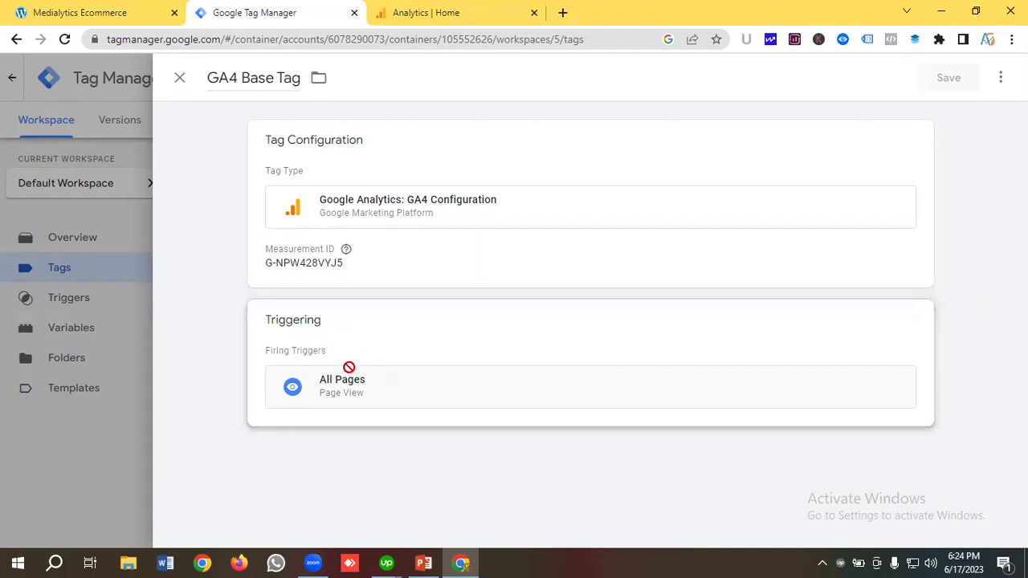
click(180, 78)
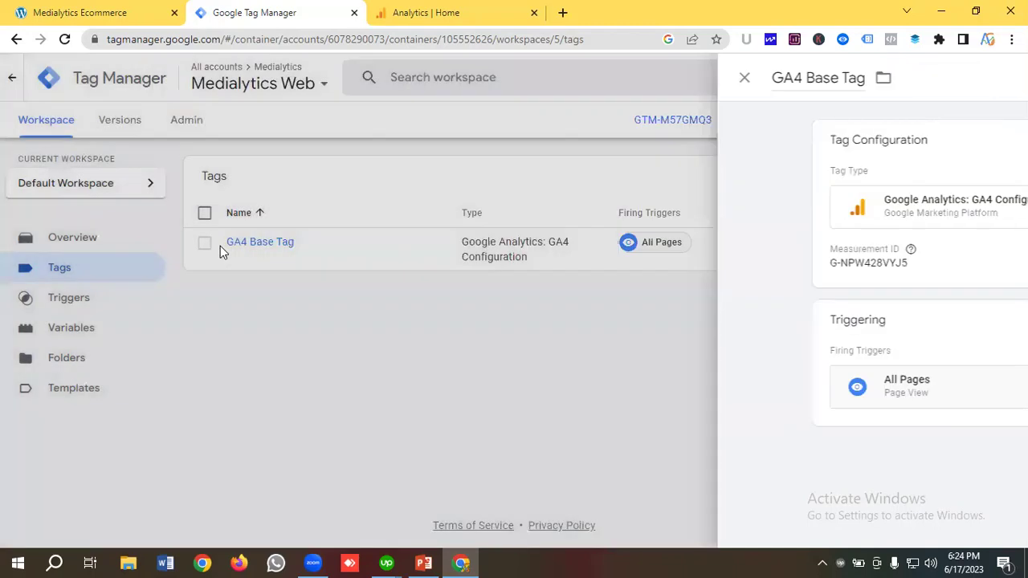
click(79, 331)
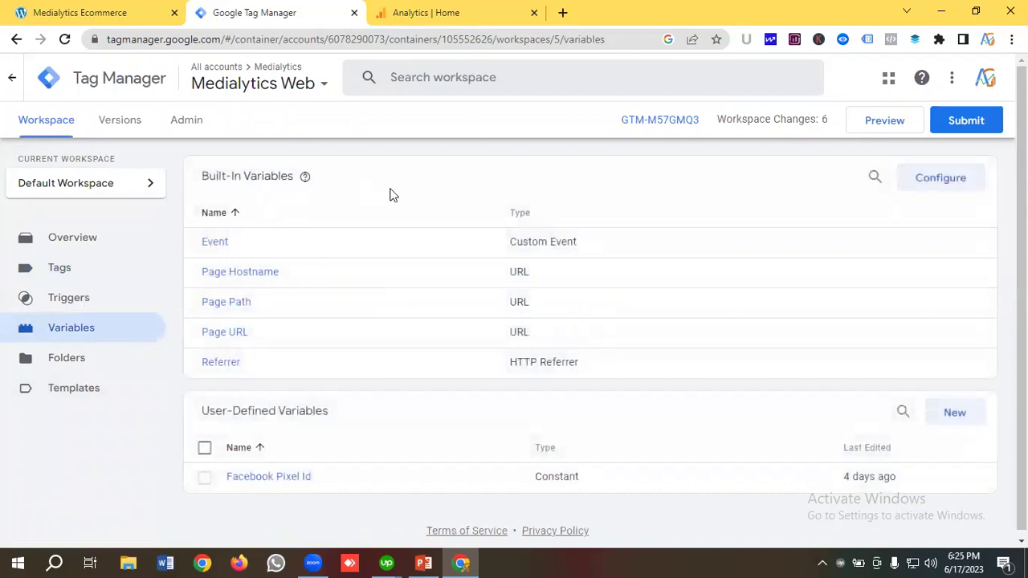
Step: Enable Click Element, Classes, ID, Target, URL and Text built-in variables, then go to Triggers
click(932, 183)
scroll(730, 218, down, 5)
scroll(730, 218, down, 2)
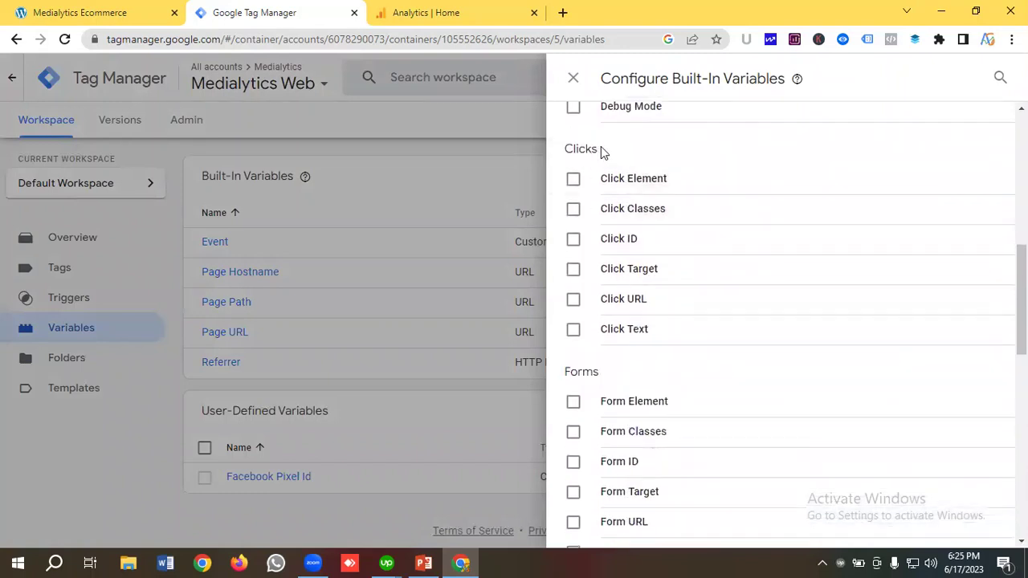
click(575, 182)
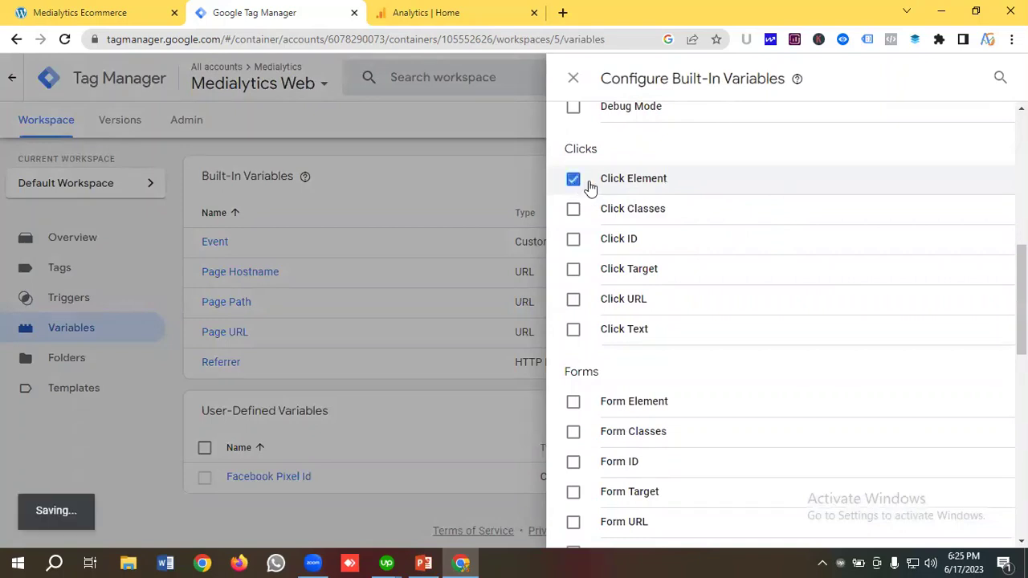
click(573, 213)
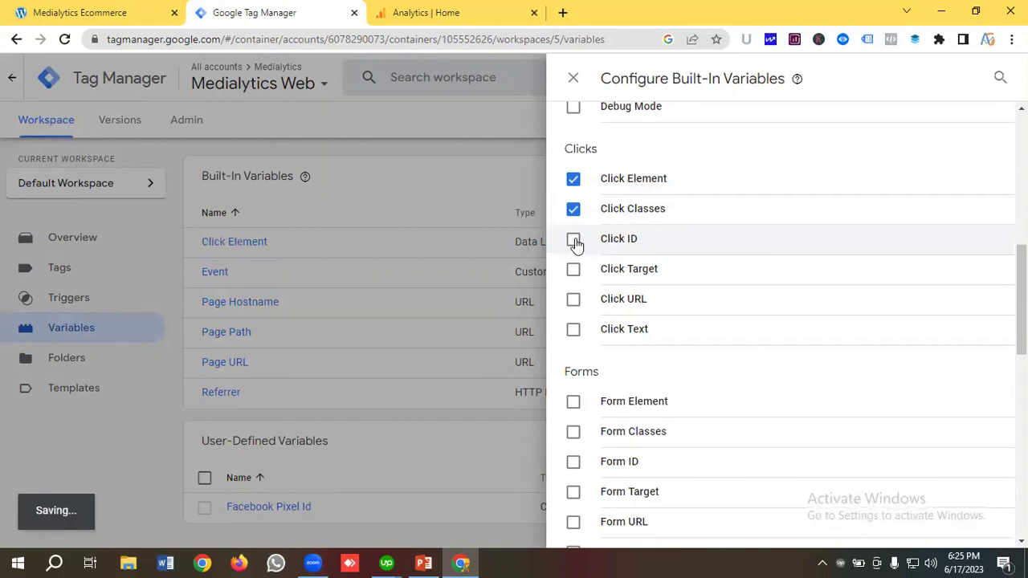
click(575, 243)
click(574, 273)
click(575, 304)
click(575, 334)
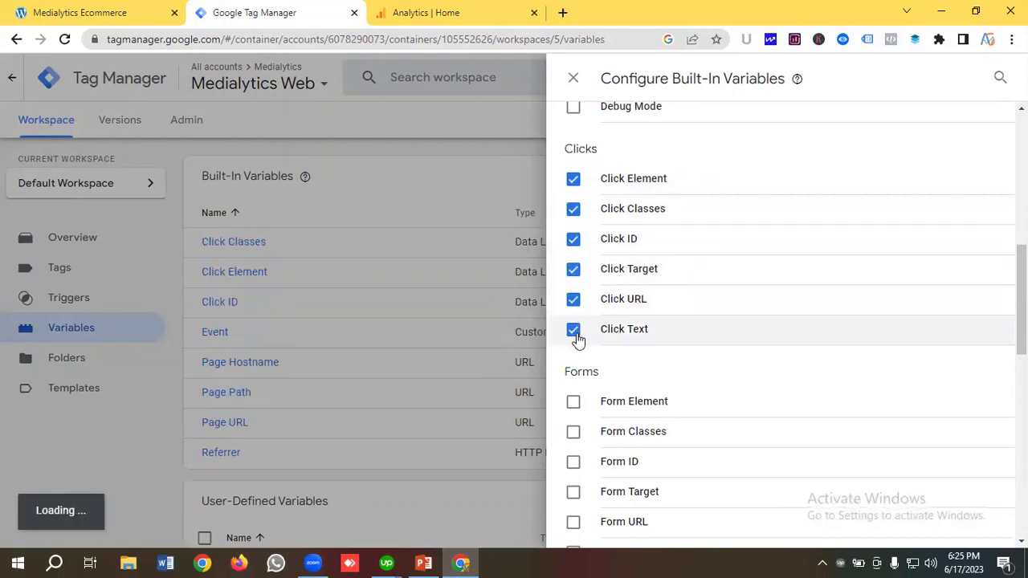
click(481, 199)
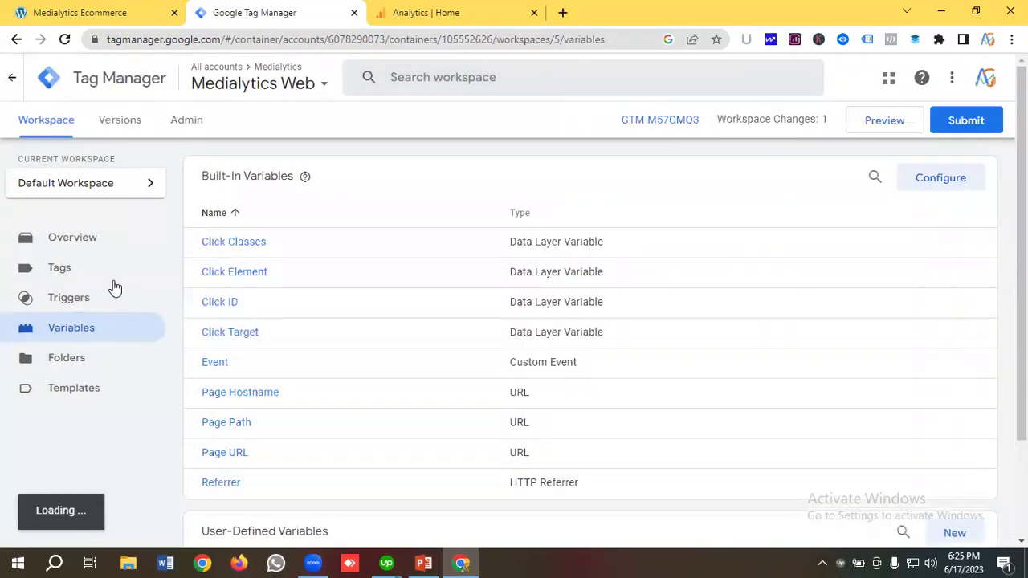
click(111, 301)
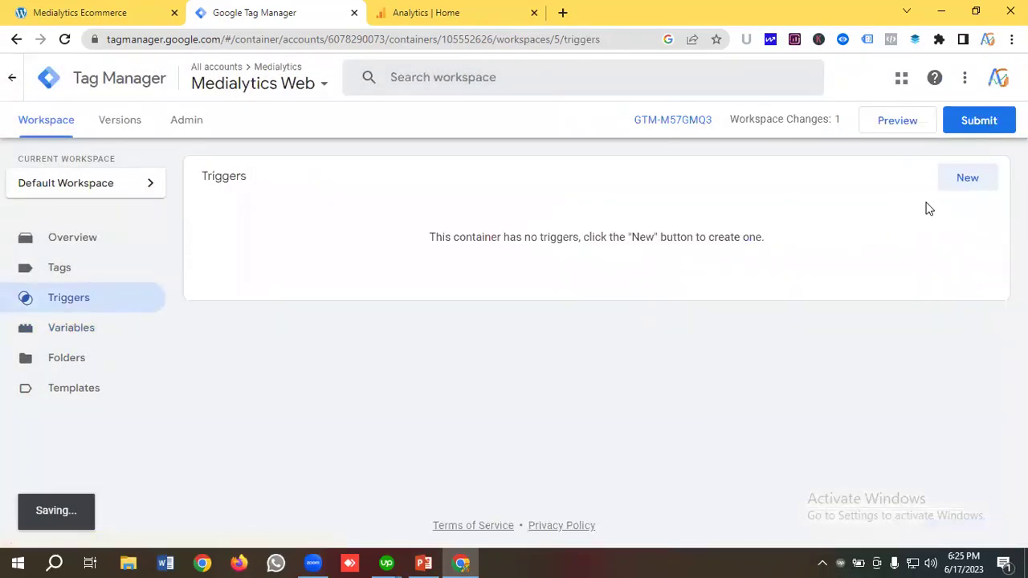
Step: Create a Click – All Elements trigger named 'All Elements' and launch Preview mode
click(965, 181)
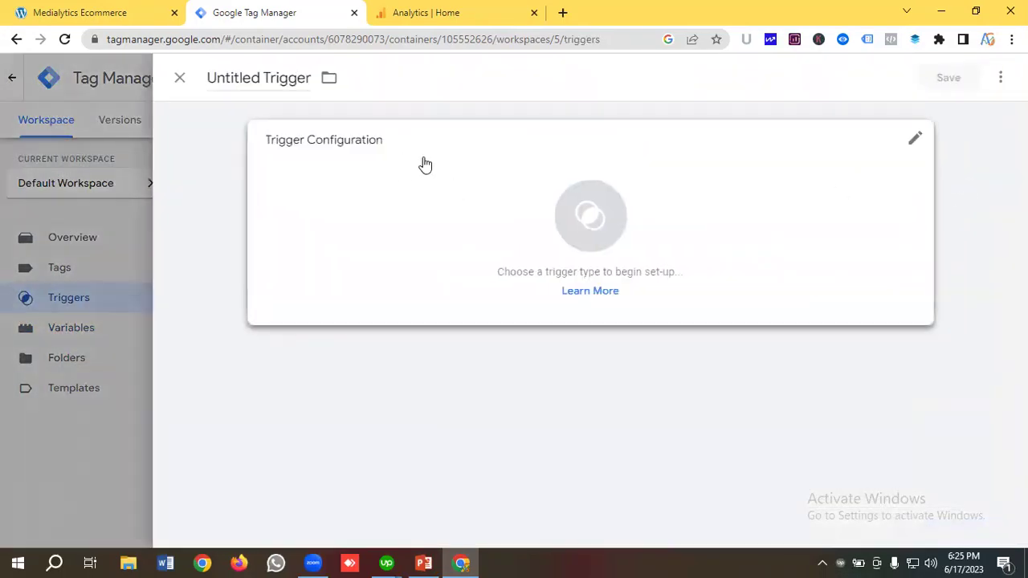
click(587, 225)
scroll(615, 227, down, 3)
click(631, 266)
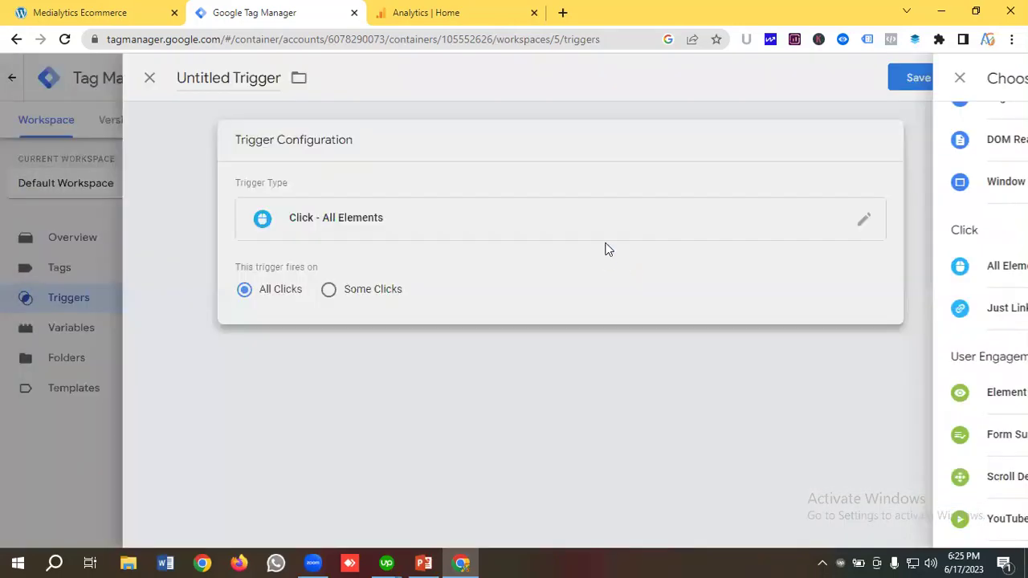
click(954, 81)
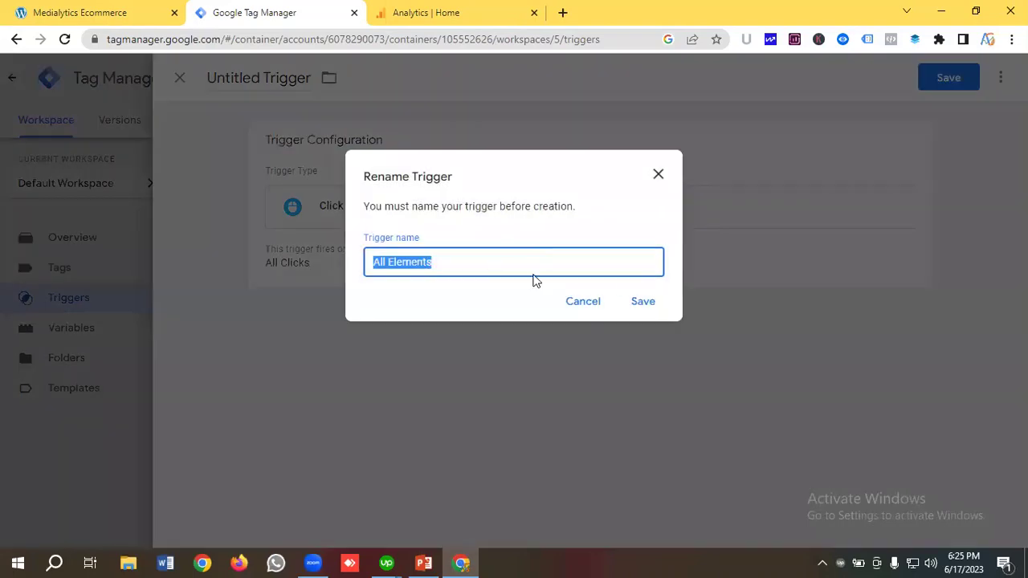
click(647, 302)
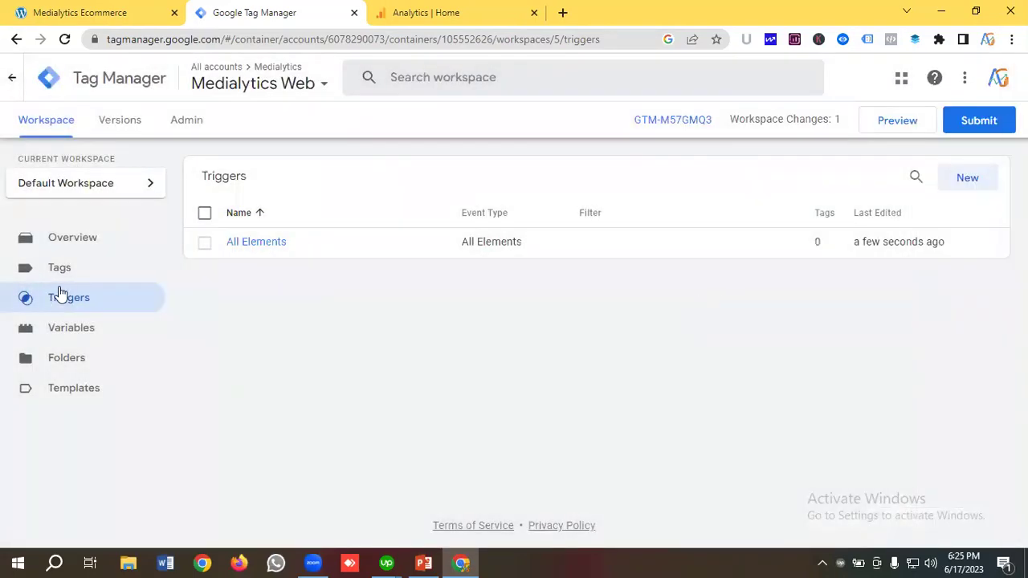
click(898, 126)
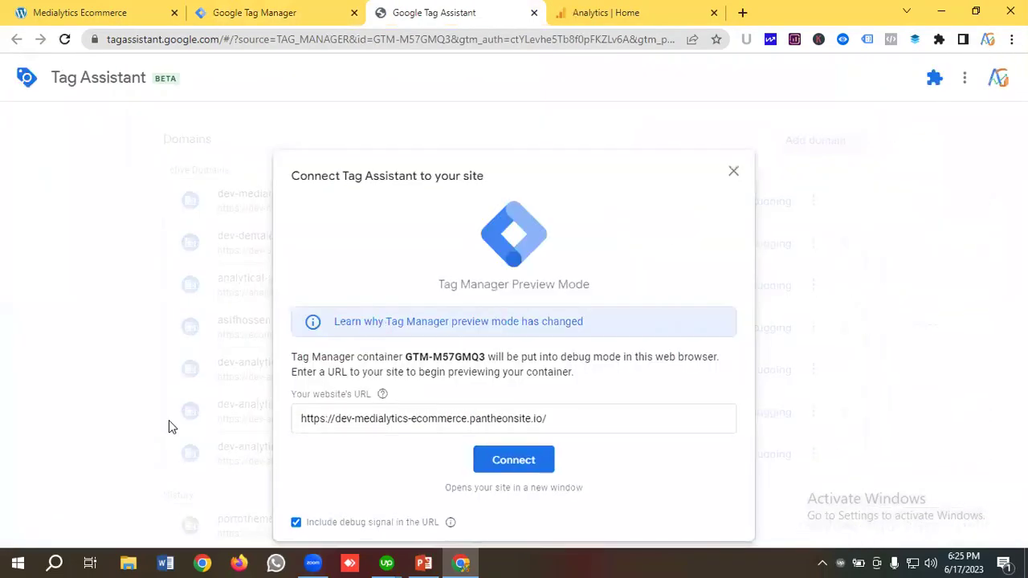
Step: Connect the Tag Assistant preview to the Medialytics Ecommerce site and view the Connected session
click(509, 464)
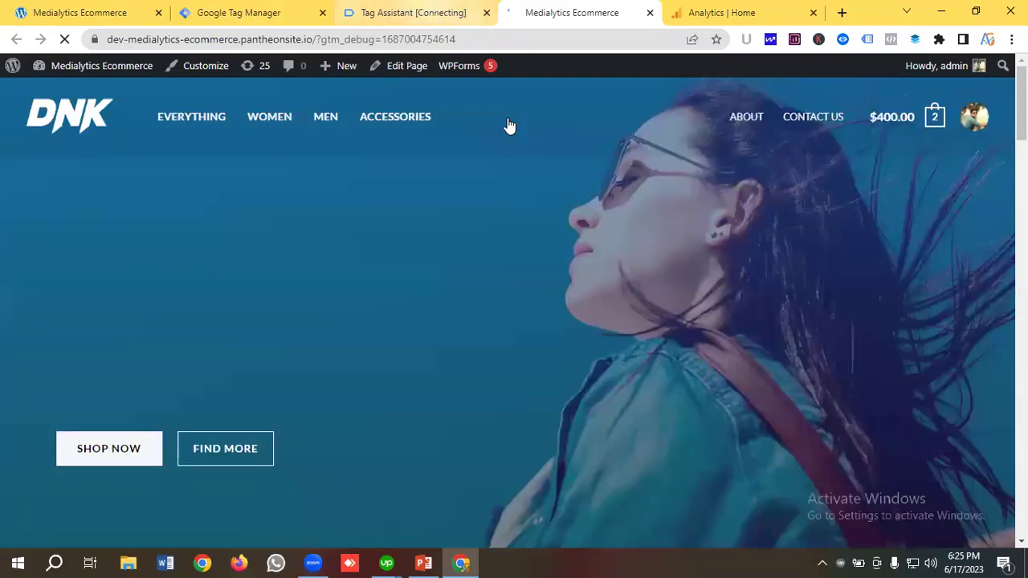
scroll(374, 256, down, 1)
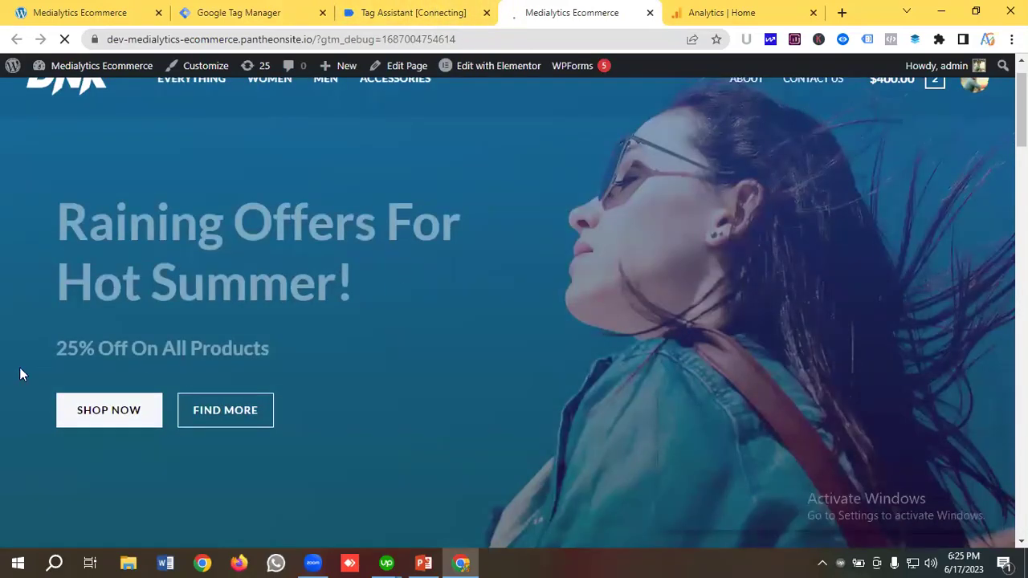
scroll(22, 374, down, 1)
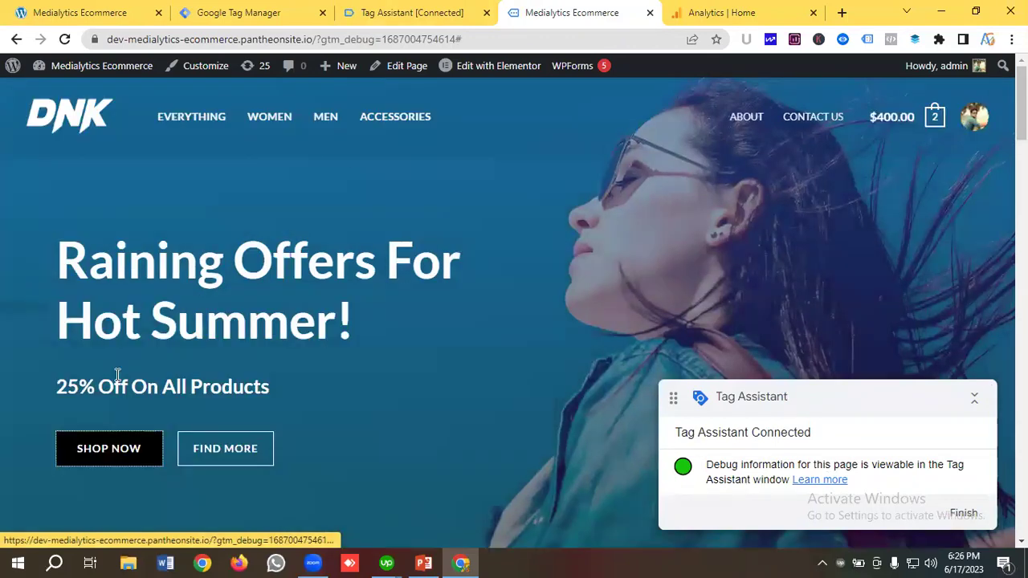
click(396, 12)
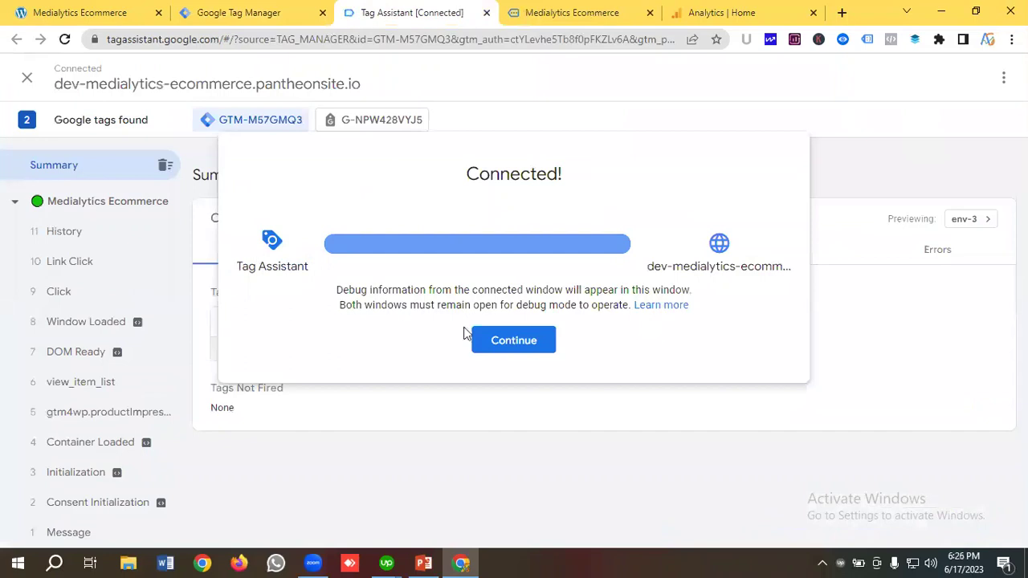
Step: Dismiss the confirmation and open the Variables tab for the recorded Click event
click(482, 341)
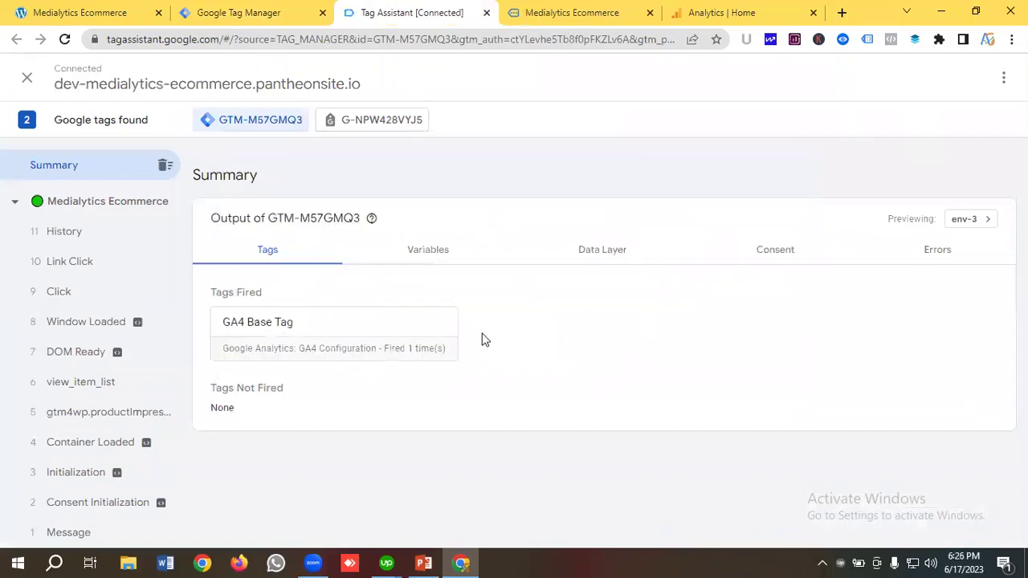
click(61, 295)
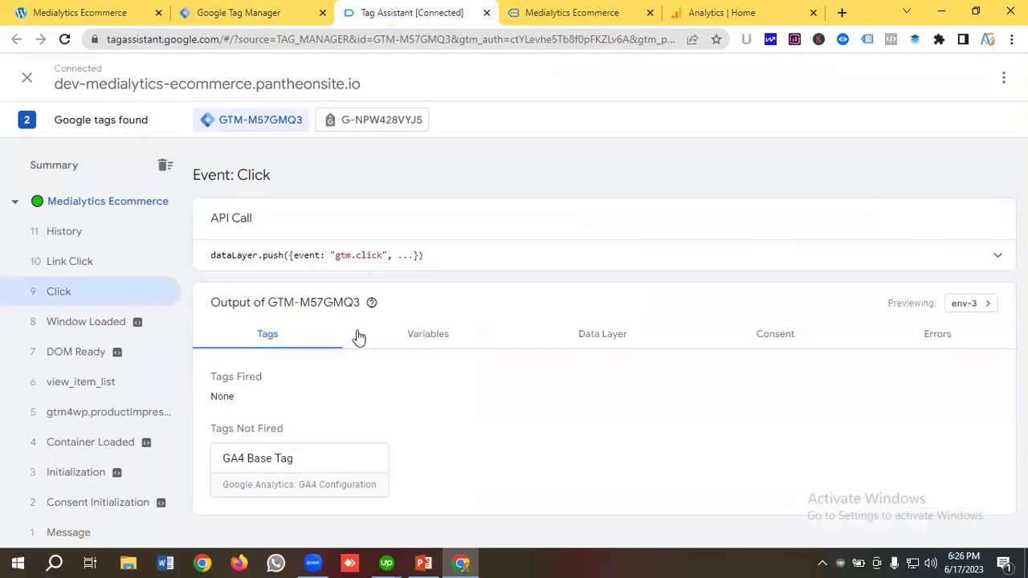
click(432, 340)
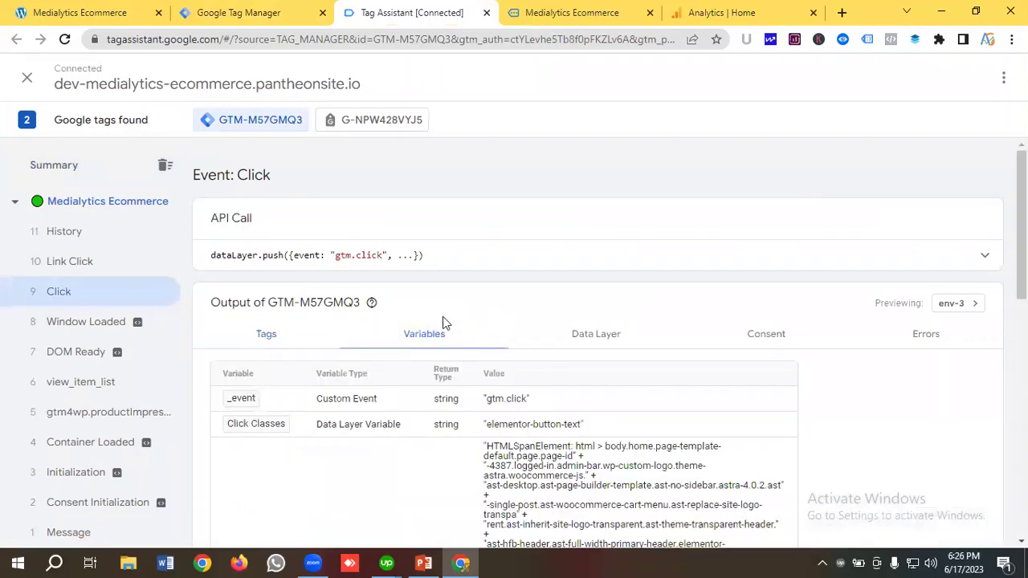
scroll(452, 321, down, 2)
scroll(273, 245, down, 1)
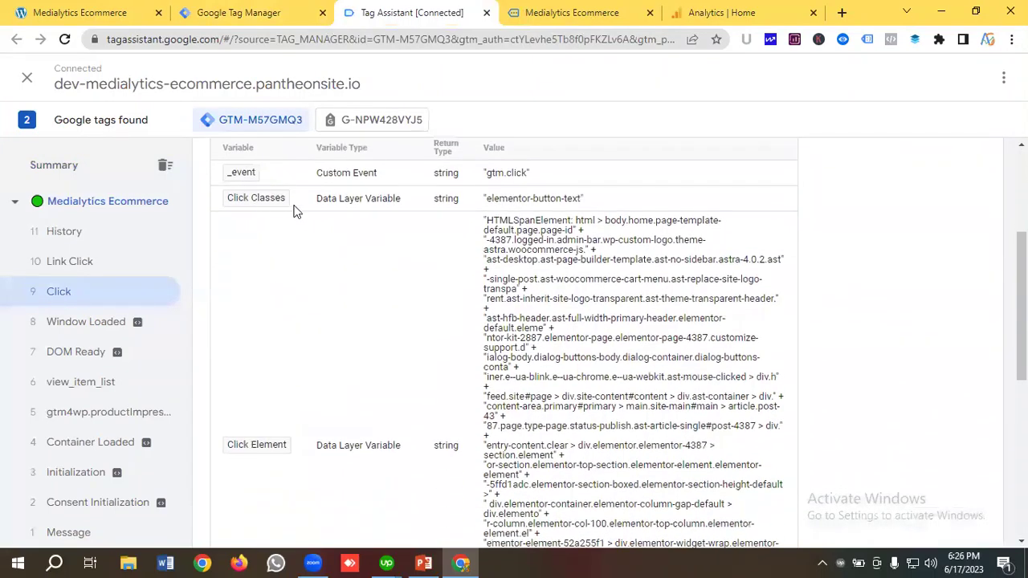
scroll(440, 259, down, 4)
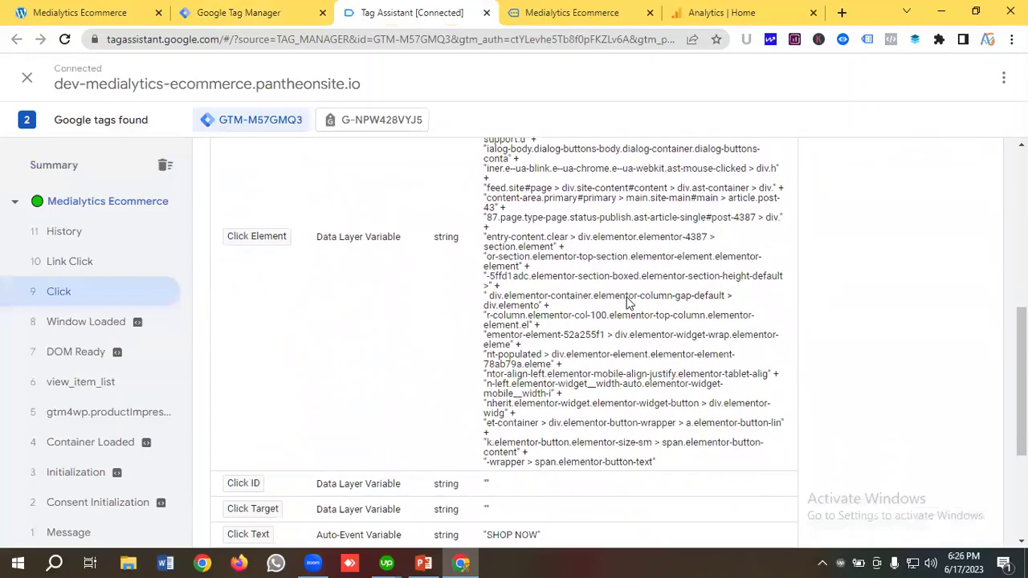
scroll(470, 326, down, 2)
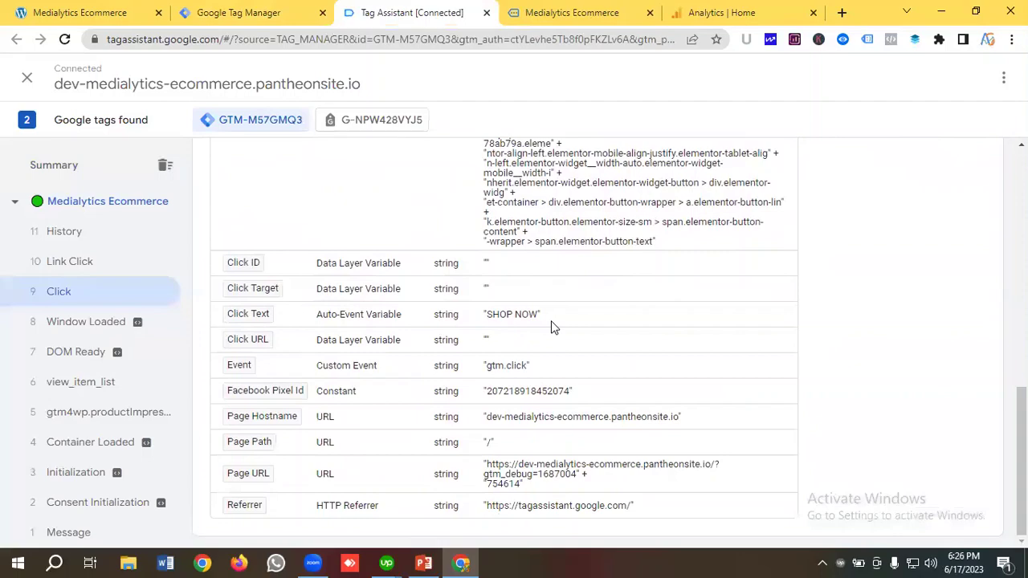
Step: Check Click Text 'SHOP NOW' and Click Classes 'elementor-button-text' among the click variables
scroll(552, 327, up, 8)
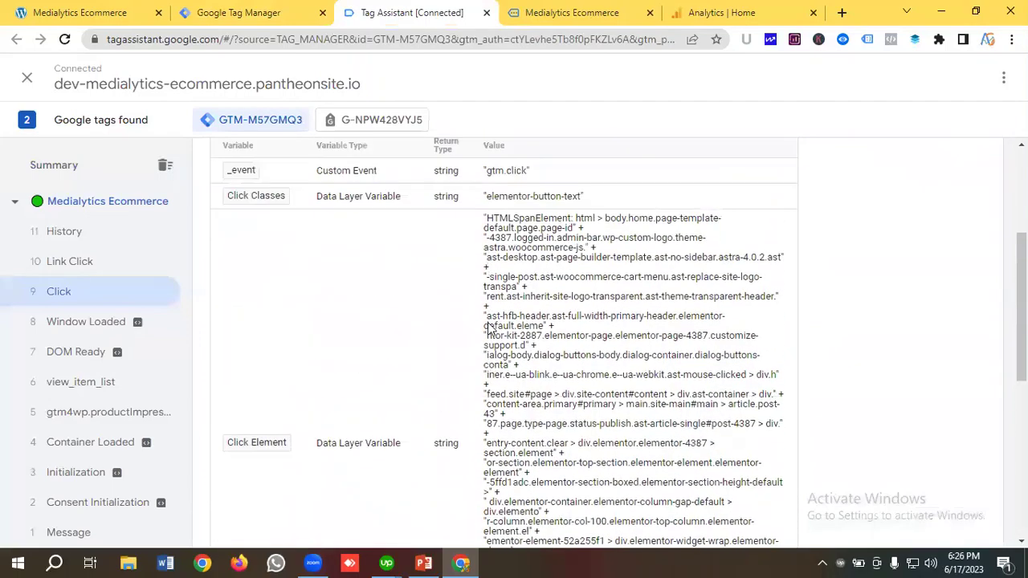
scroll(547, 347, down, 8)
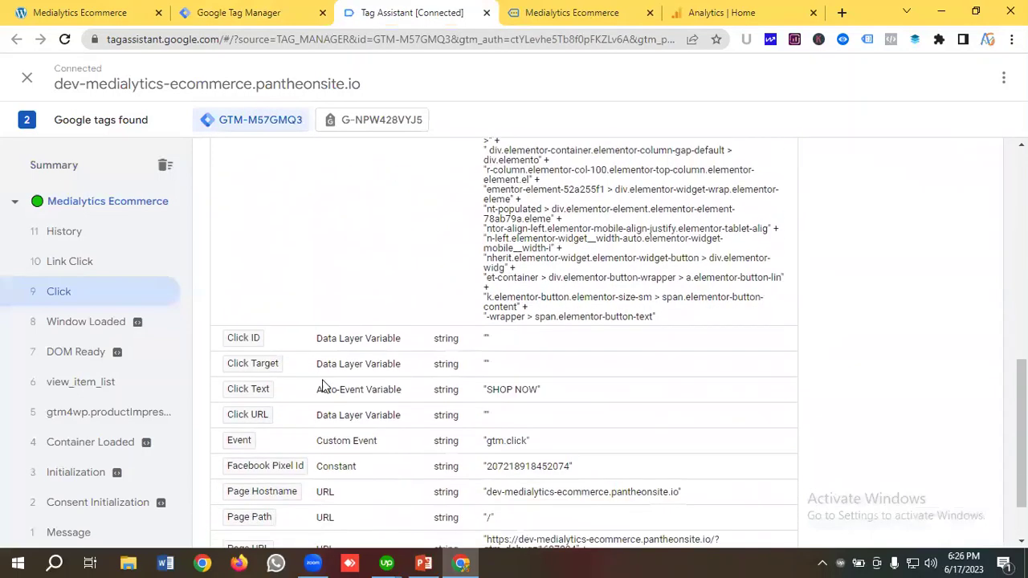
scroll(538, 321, up, 8)
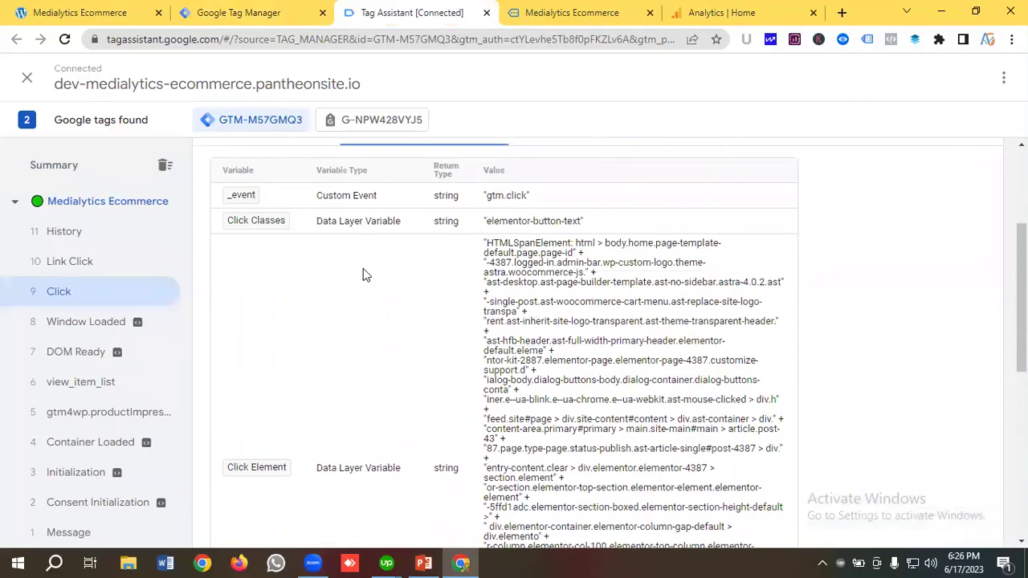
scroll(469, 290, down, 5)
scroll(514, 315, up, 1)
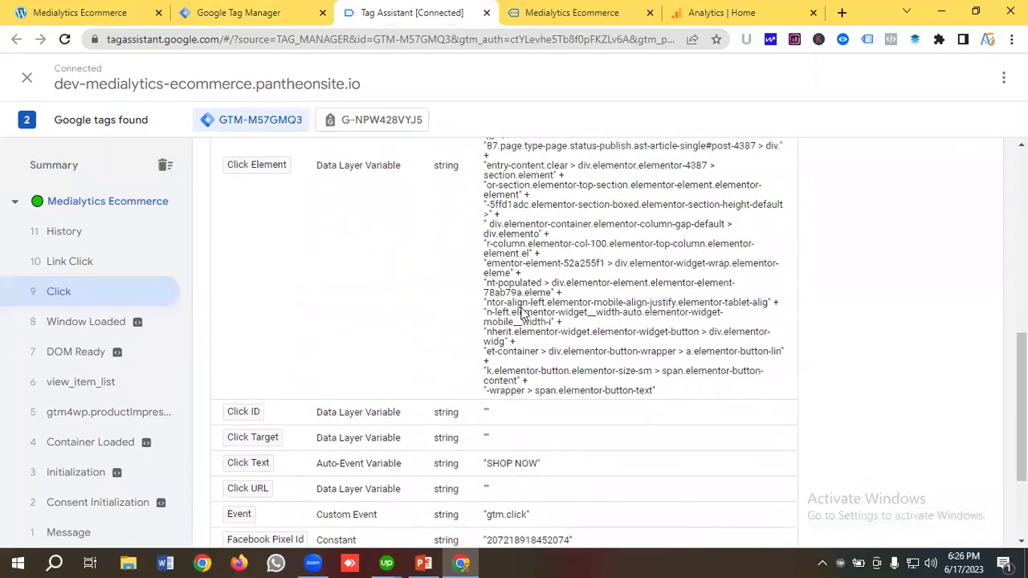
scroll(514, 315, up, 5)
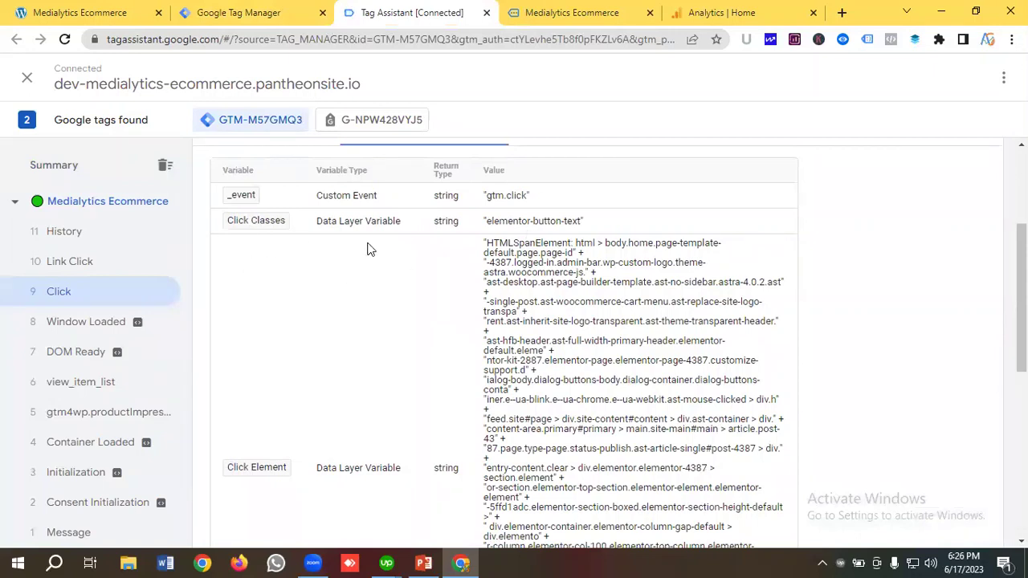
scroll(378, 282, down, 5)
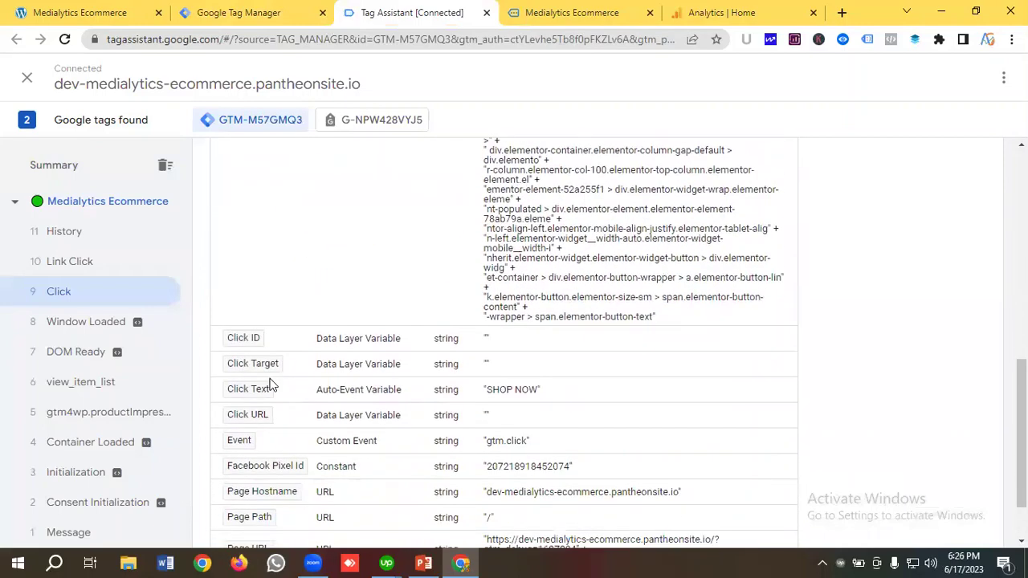
scroll(487, 372, up, 5)
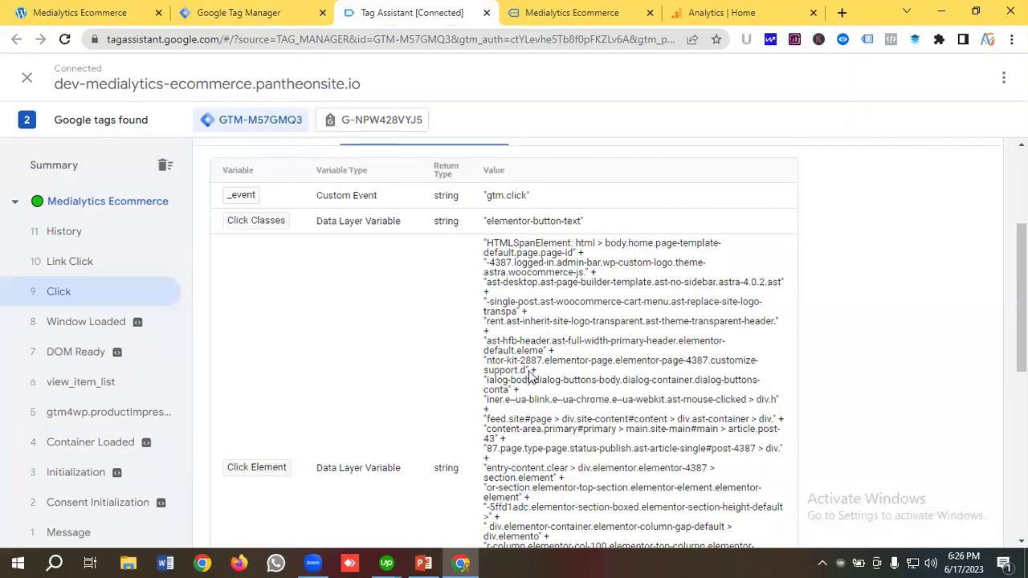
click(69, 12)
Step: Inspect the SHOP NOW button's markup in Chrome DevTools' Elements panel
scroll(212, 294, down, 1)
scroll(161, 317, down, 1)
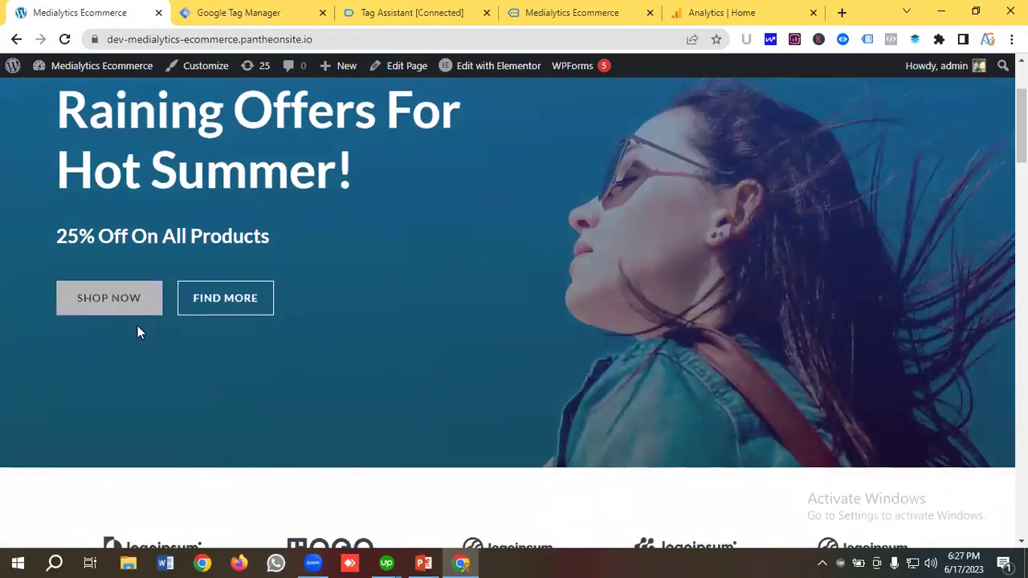
scroll(138, 326, up, 1)
scroll(154, 329, down, 1)
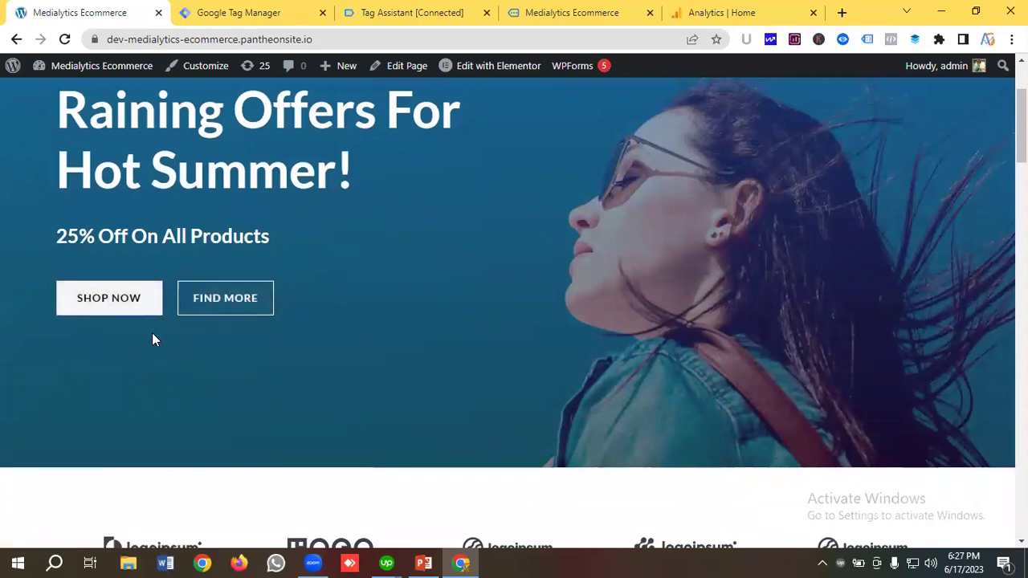
right_click(102, 303)
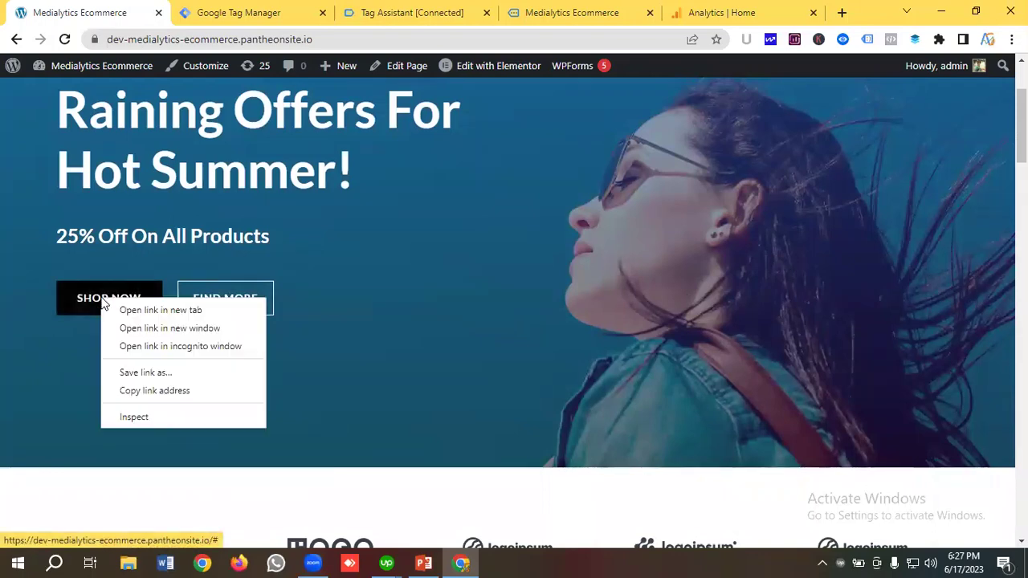
click(134, 417)
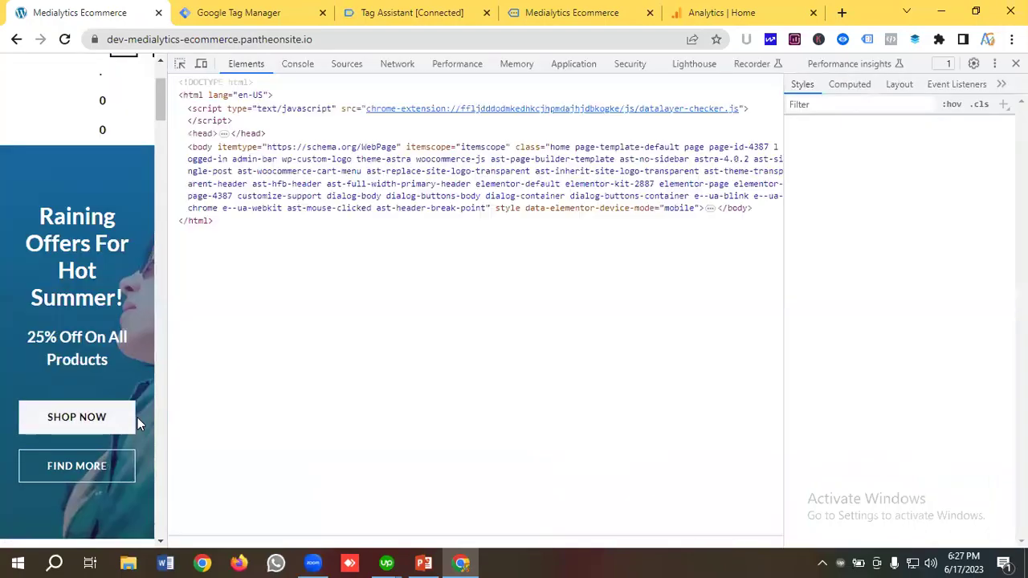
Step: In a cleared Console, enter document.querySelectorAll('') with an empty quoted selector
click(305, 65)
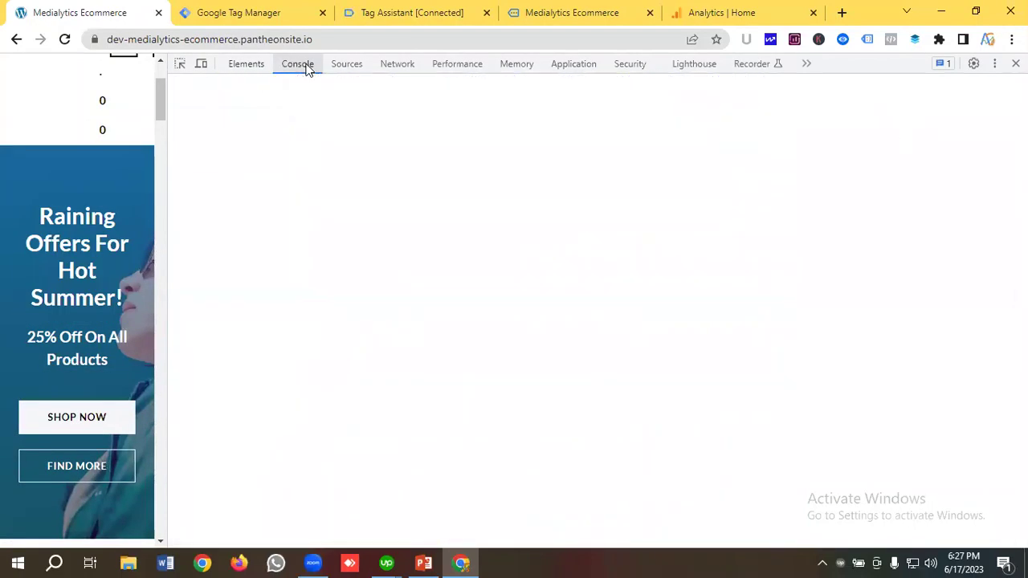
click(201, 85)
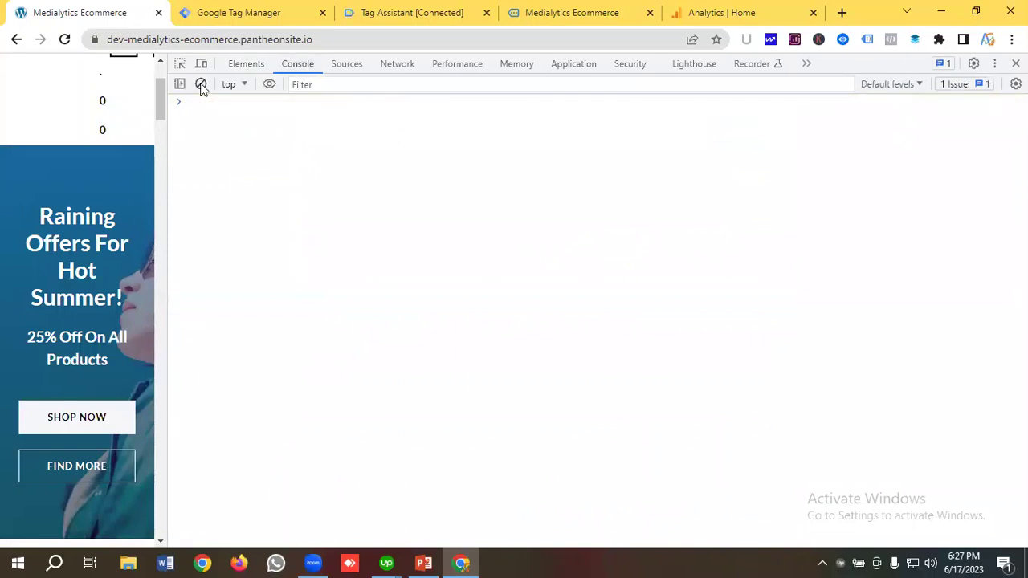
click(193, 103)
text(document)
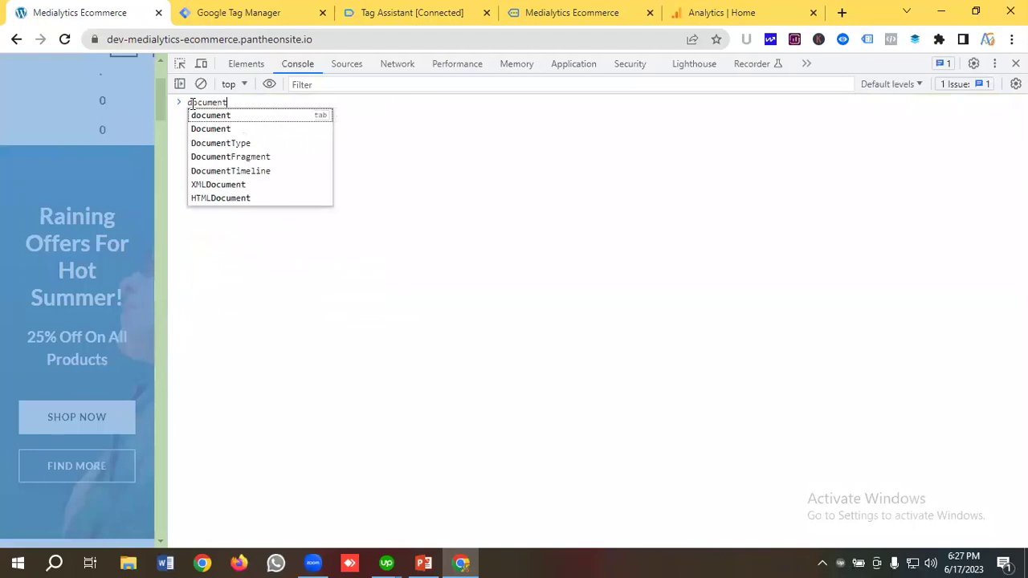
text(.)
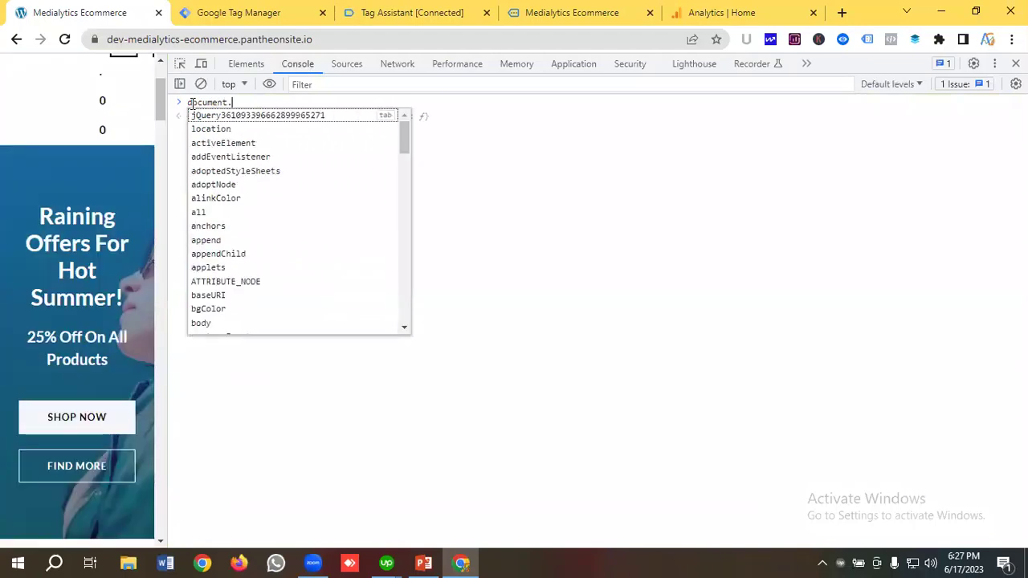
text(q)
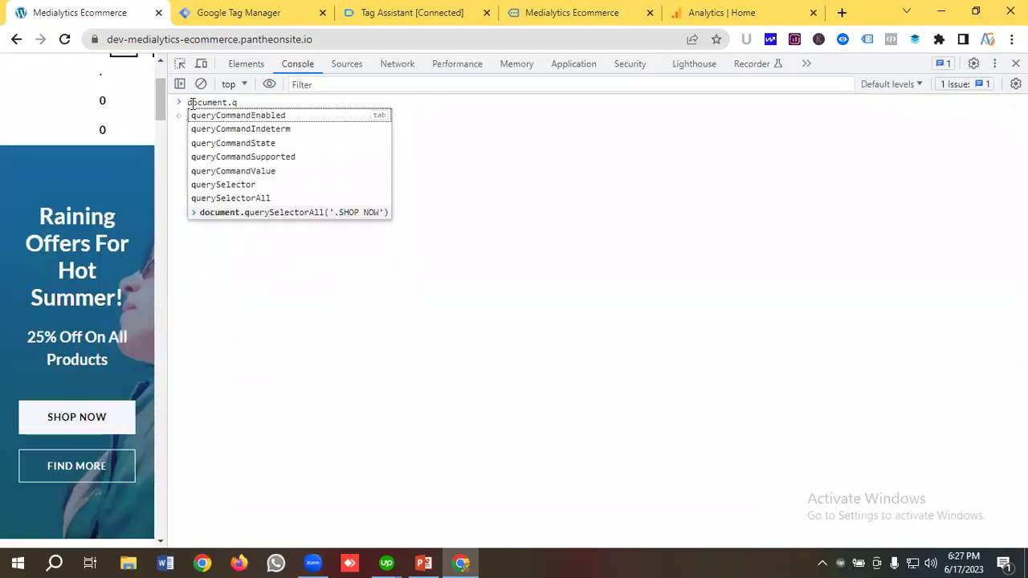
text(ueryS)
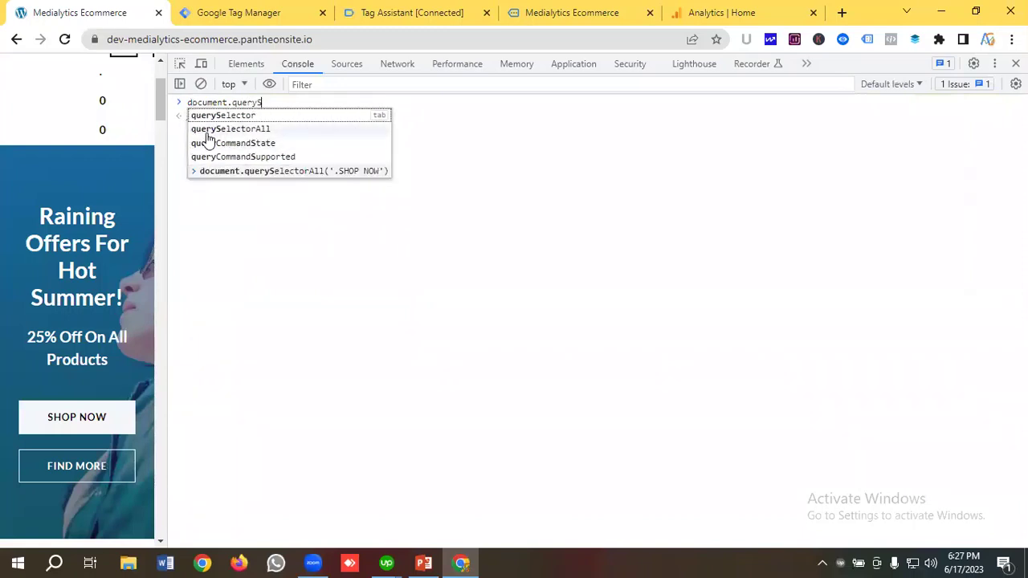
click(210, 129)
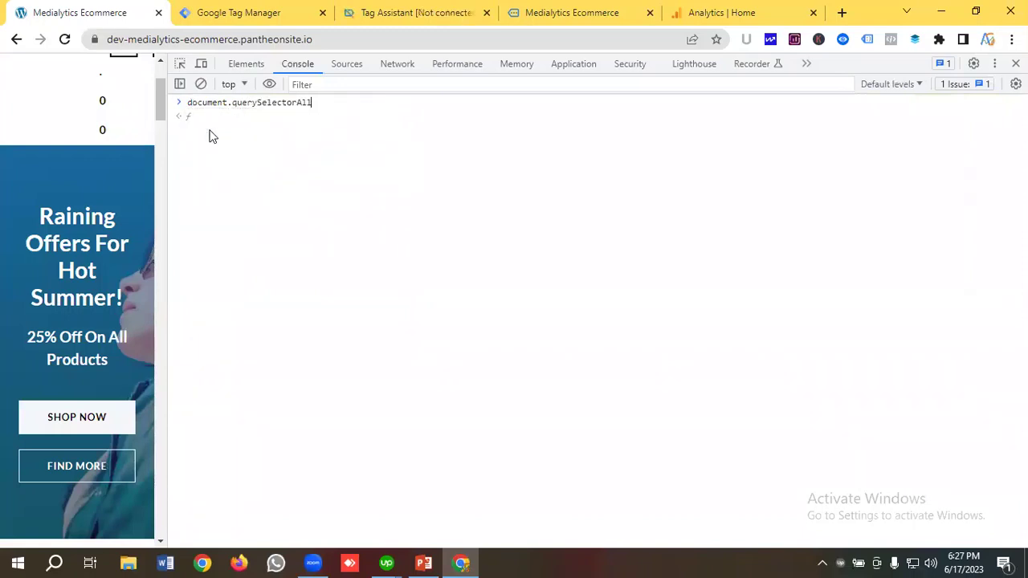
text(()
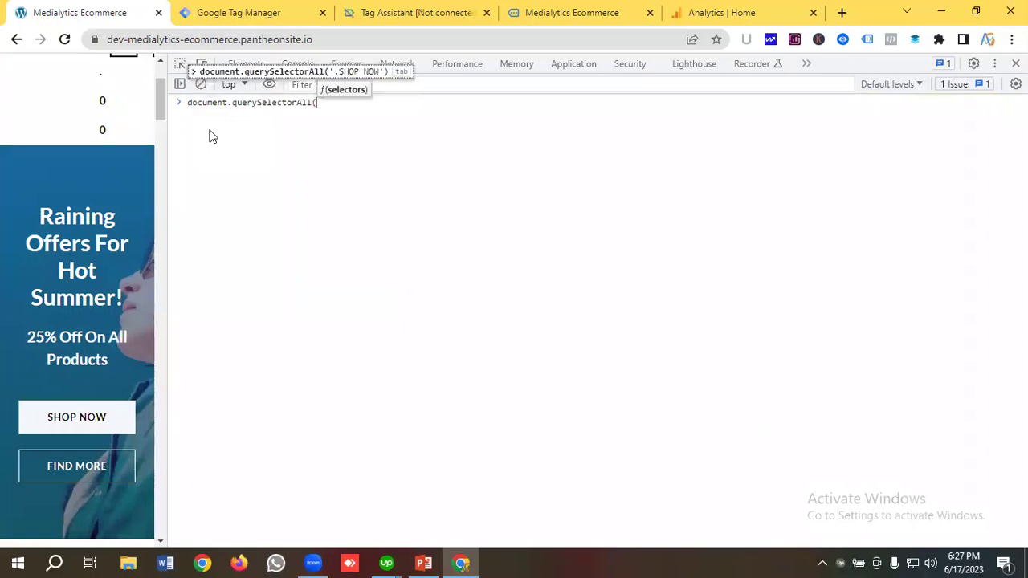
text())
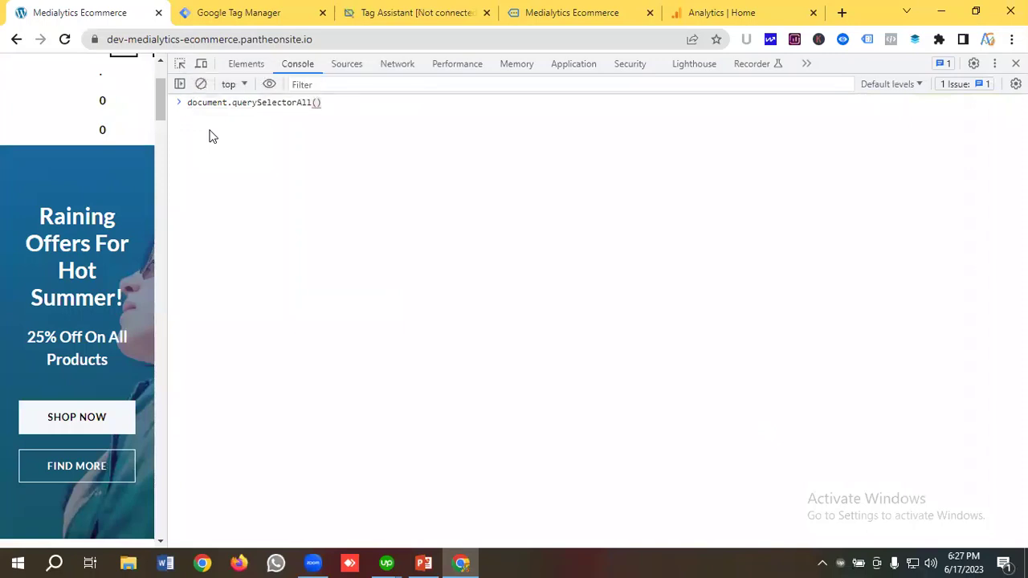
key(Left)
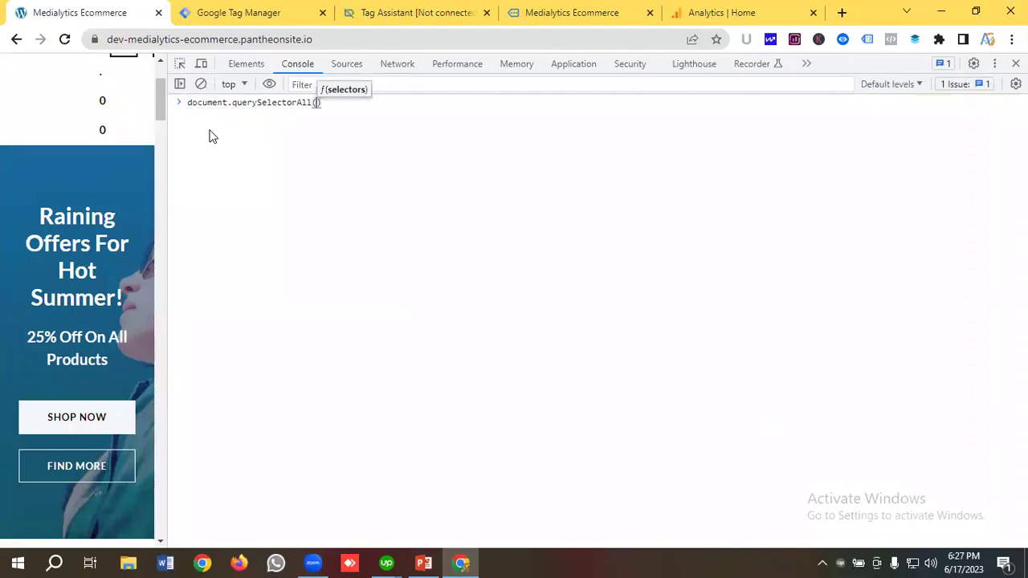
text(')
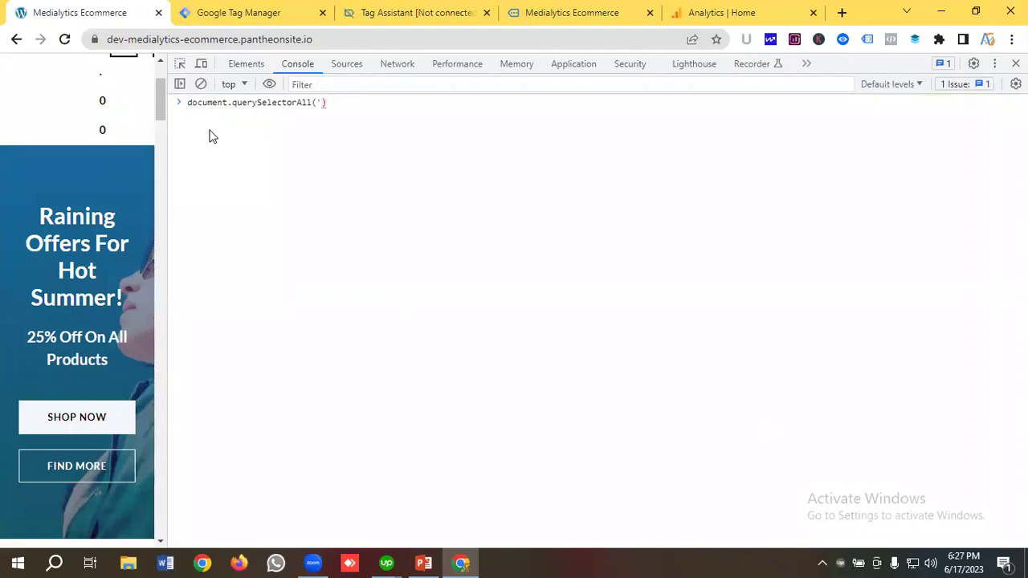
text(')
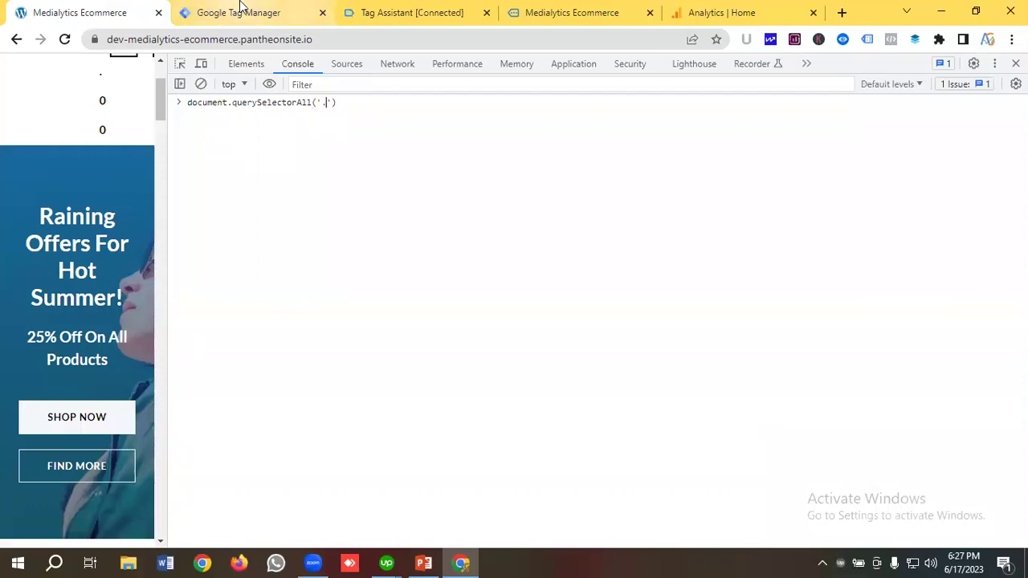
Step: Copy the Click Text value 'SHOP NOW' from Tag Assistant and return to the store's Console
click(393, 22)
scroll(478, 208, down, 2)
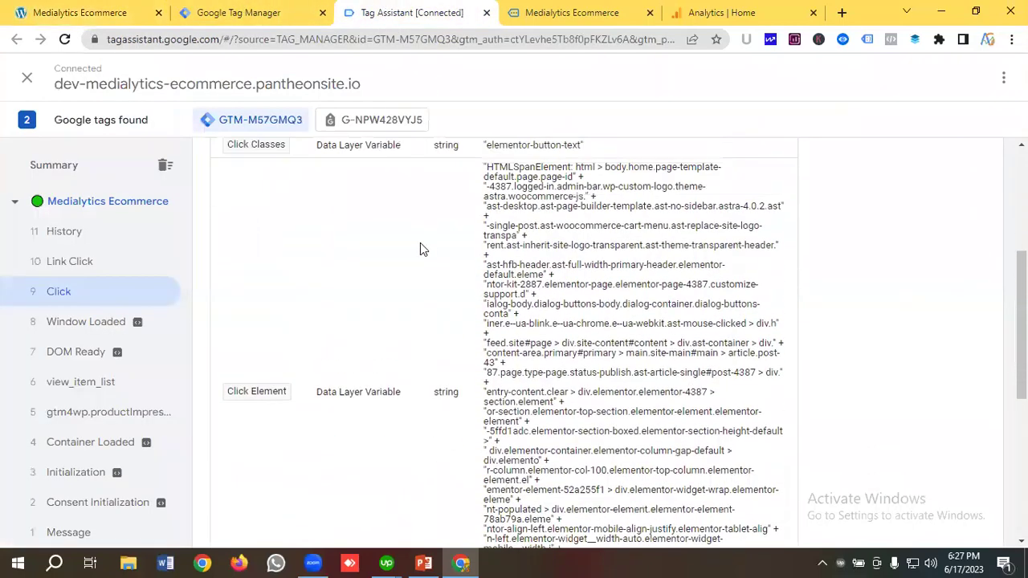
scroll(420, 248, up, 2)
scroll(538, 228, down, 5)
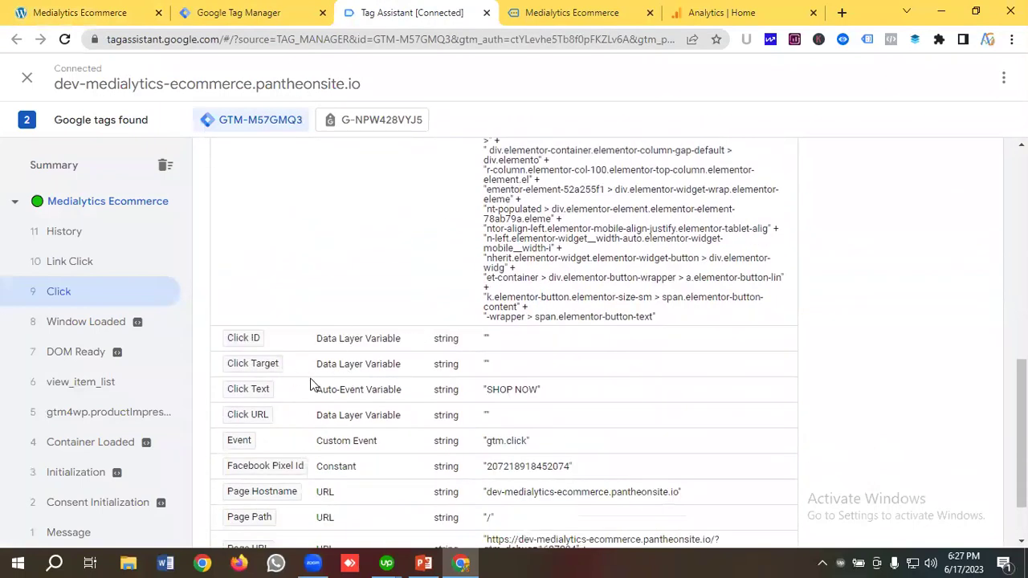
key(shift+Right)
key(shift+Right)
key(shift+Right)
key(shift+Right)
key(shift+Right)
key(shift+Right)
key(shift+Right)
key(shift+Right)
key(ctrl+c)
key(Menu)
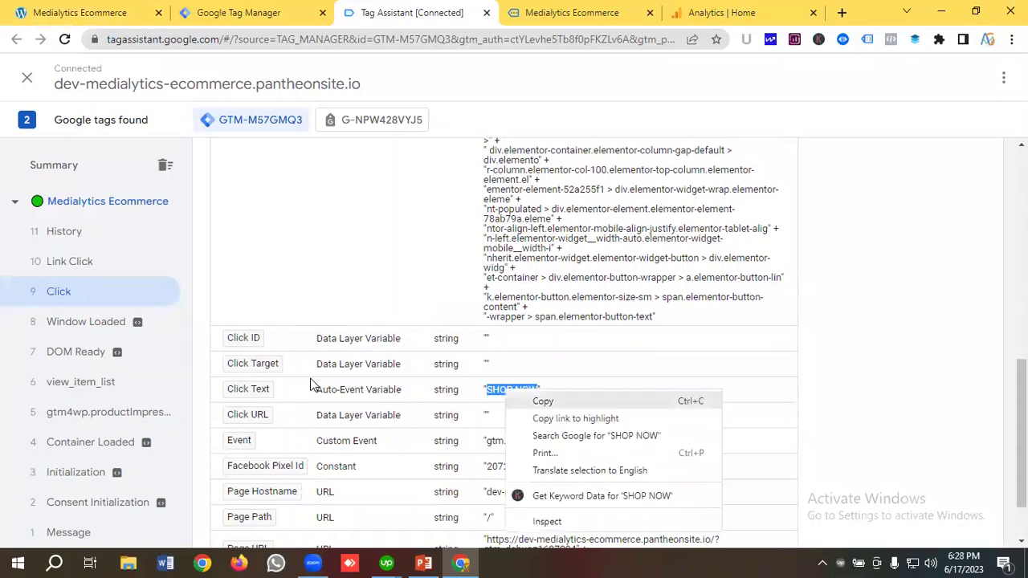
key(Return)
click(136, 8)
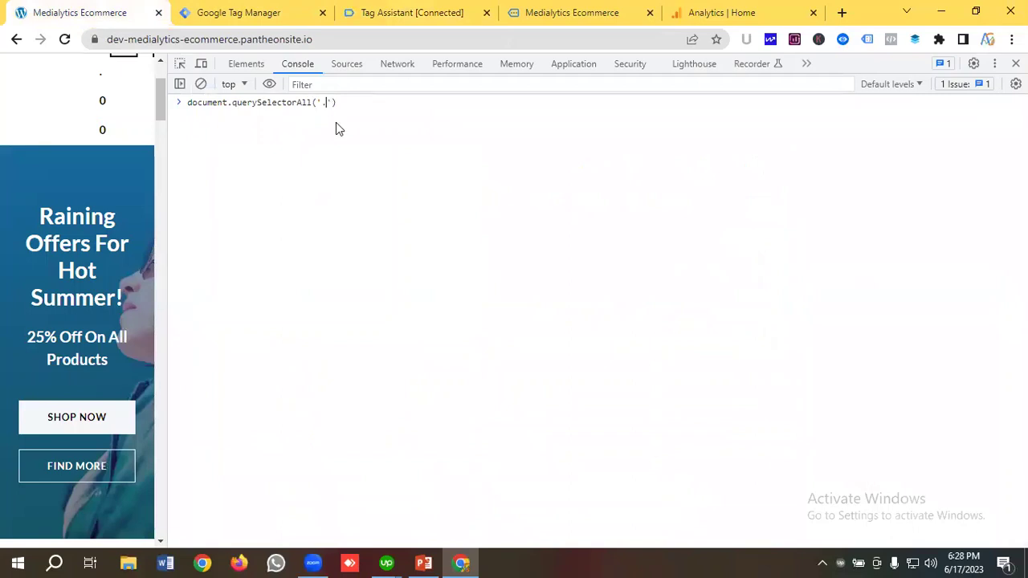
Step: Run querySelectorAll('.SHOP NOW') in the console and confirm it returns an empty NodeList of length 0
key(ctrl+v)
key(Return)
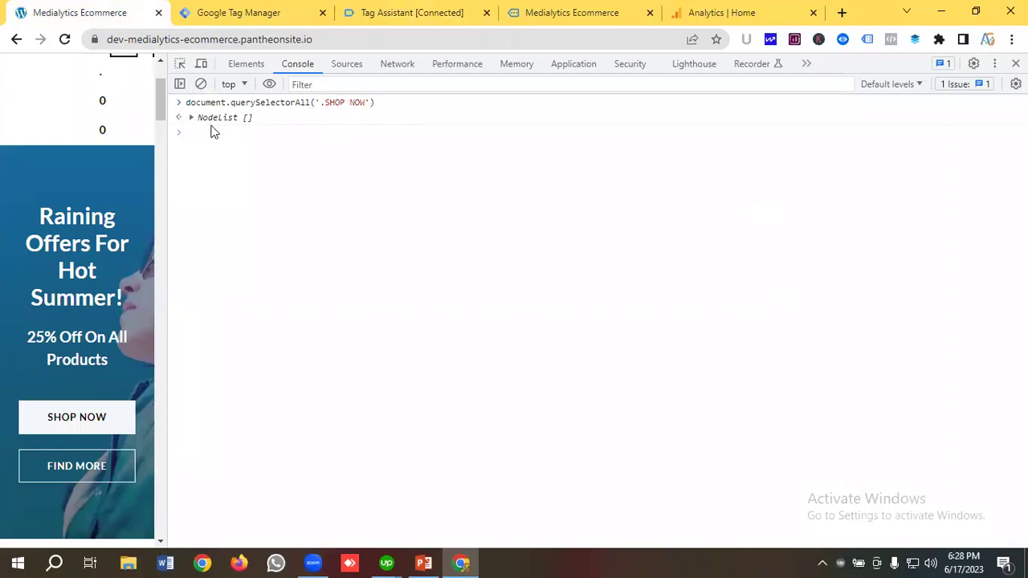
click(191, 118)
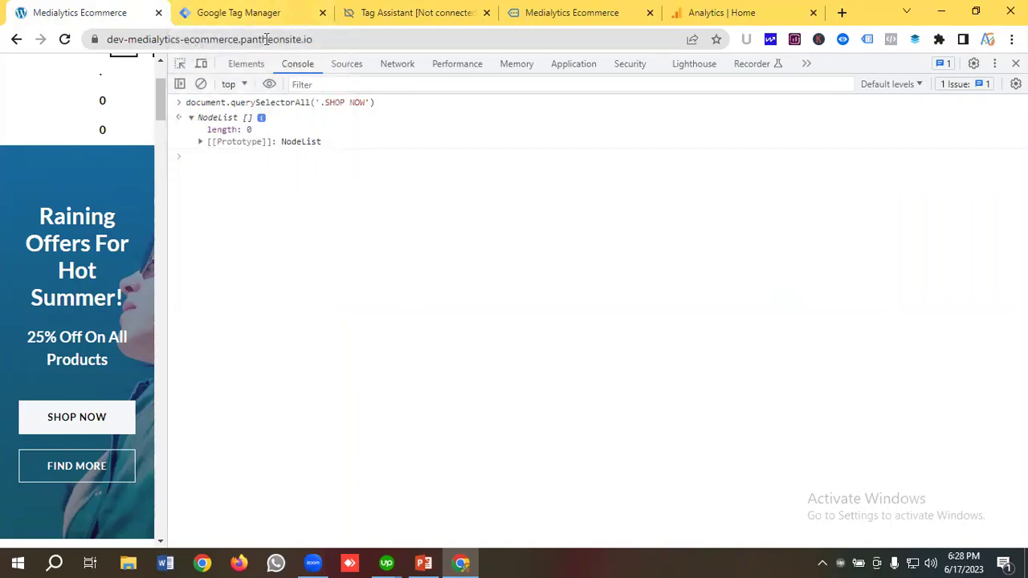
click(253, 9)
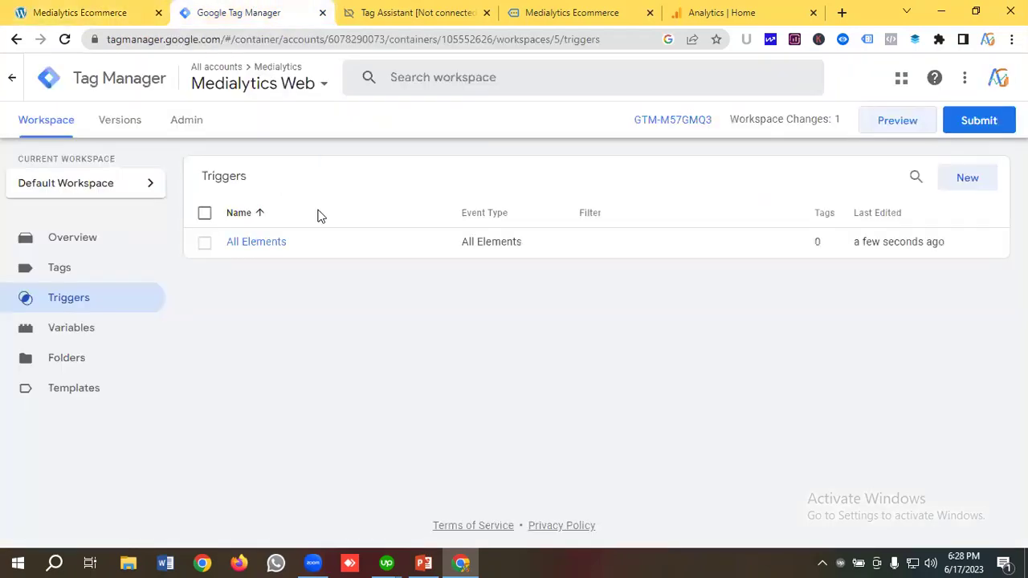
Step: Change the All Elements trigger to fire on Some Clicks where Click Text equals
click(257, 249)
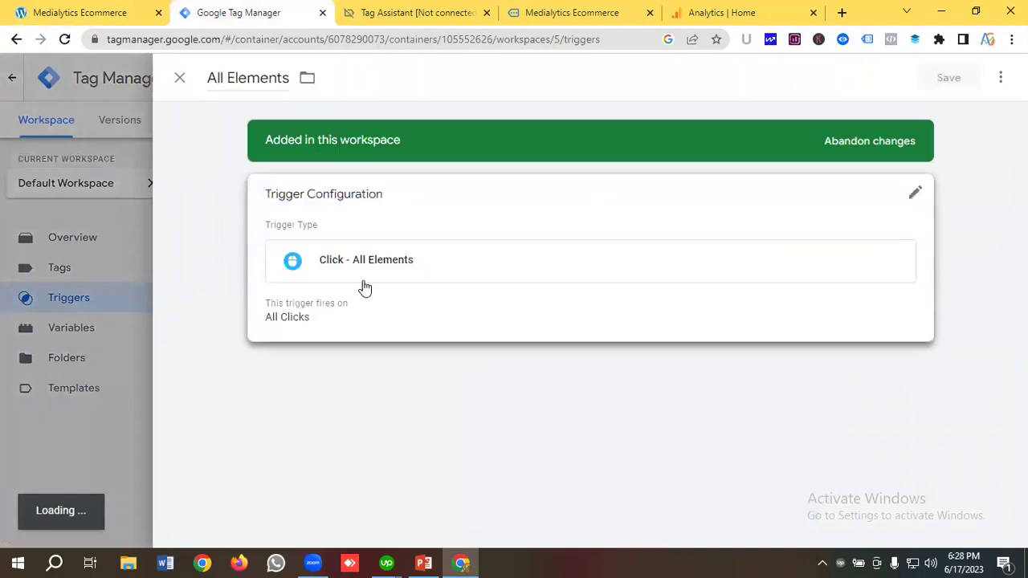
click(375, 272)
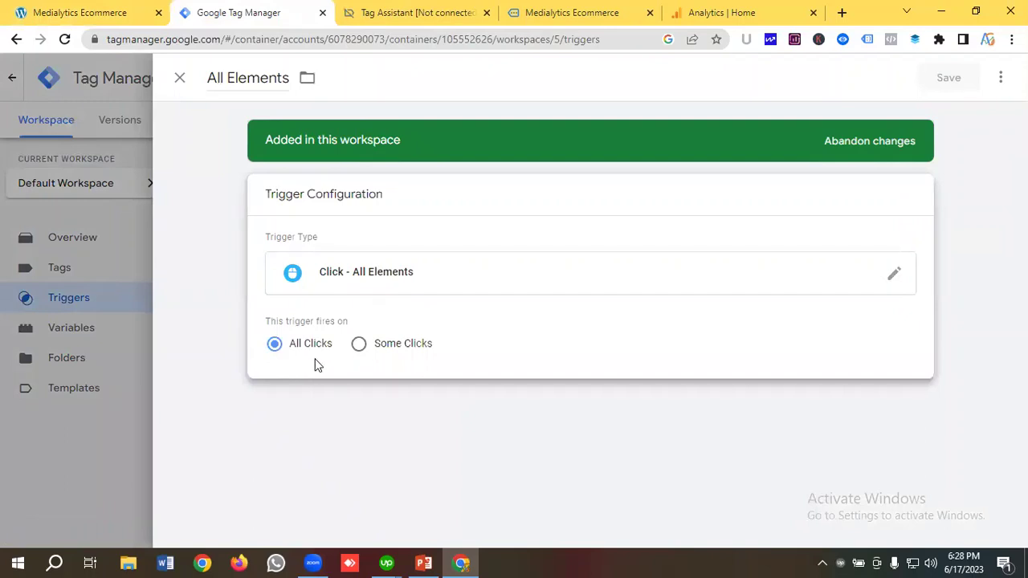
click(374, 348)
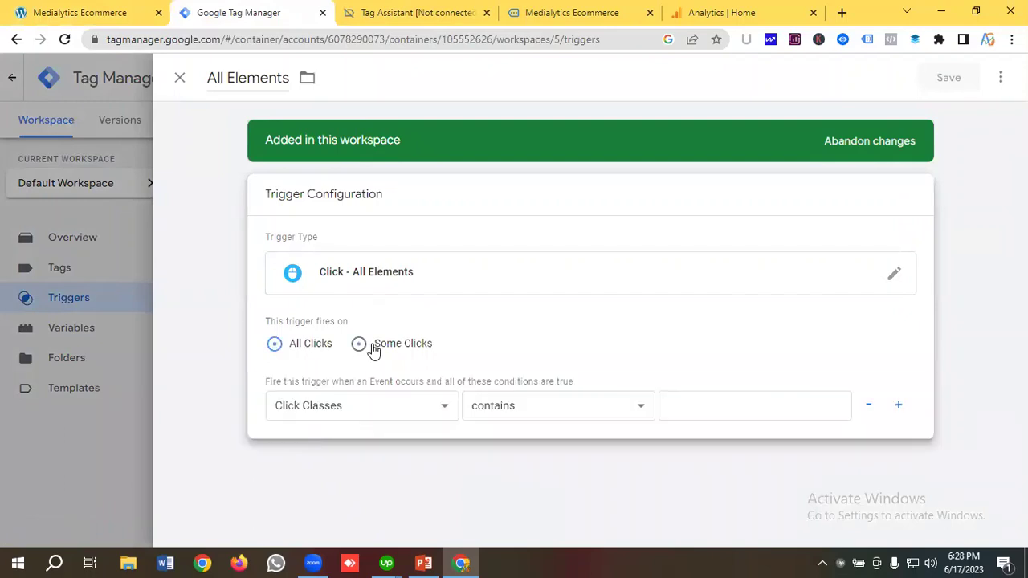
click(393, 401)
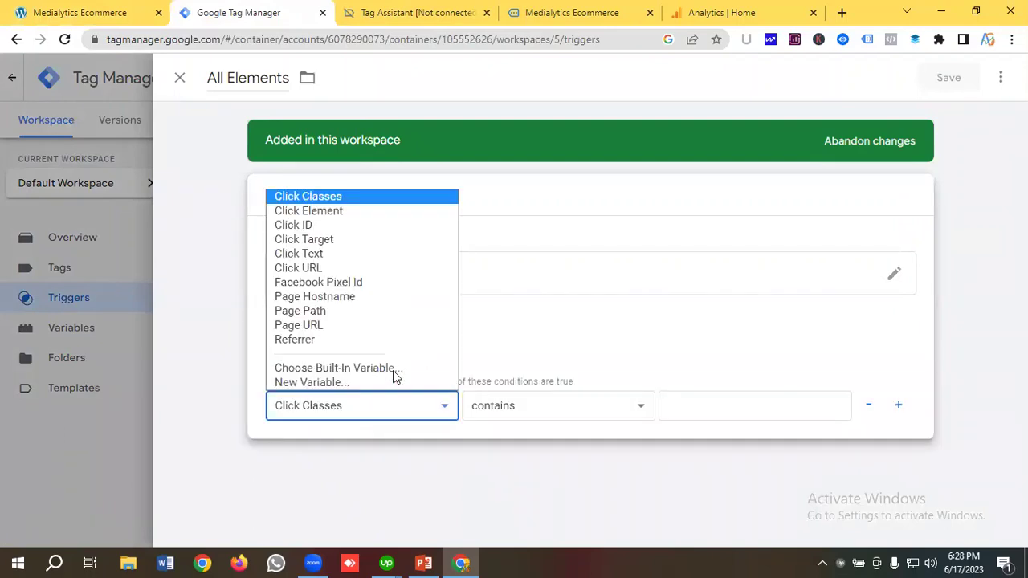
click(310, 257)
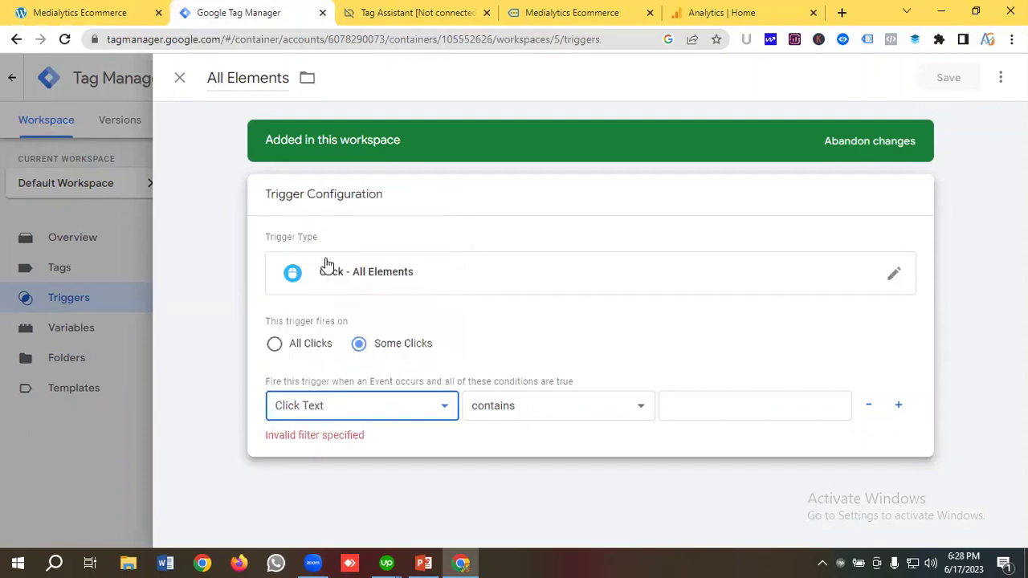
click(516, 399)
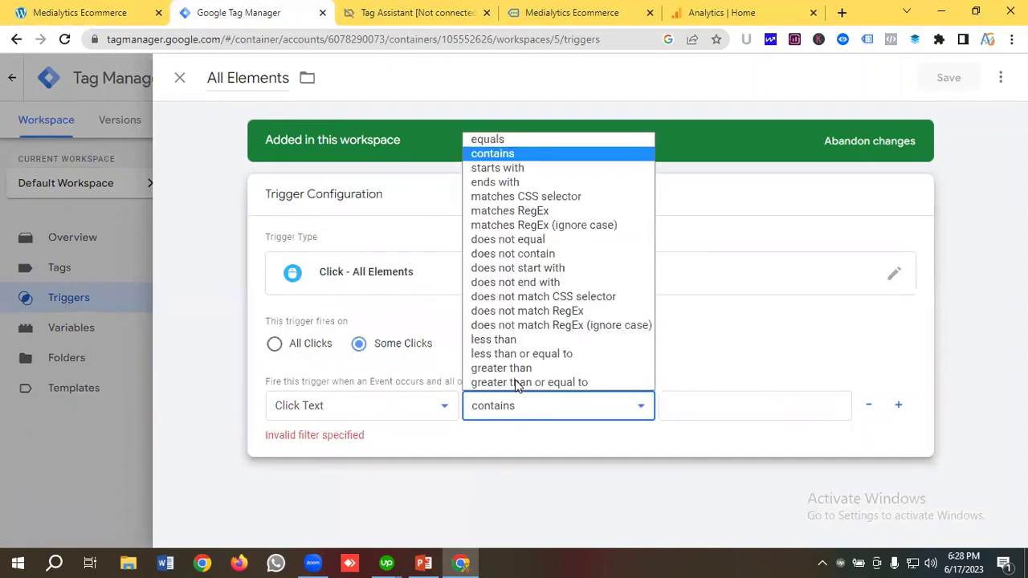
click(492, 140)
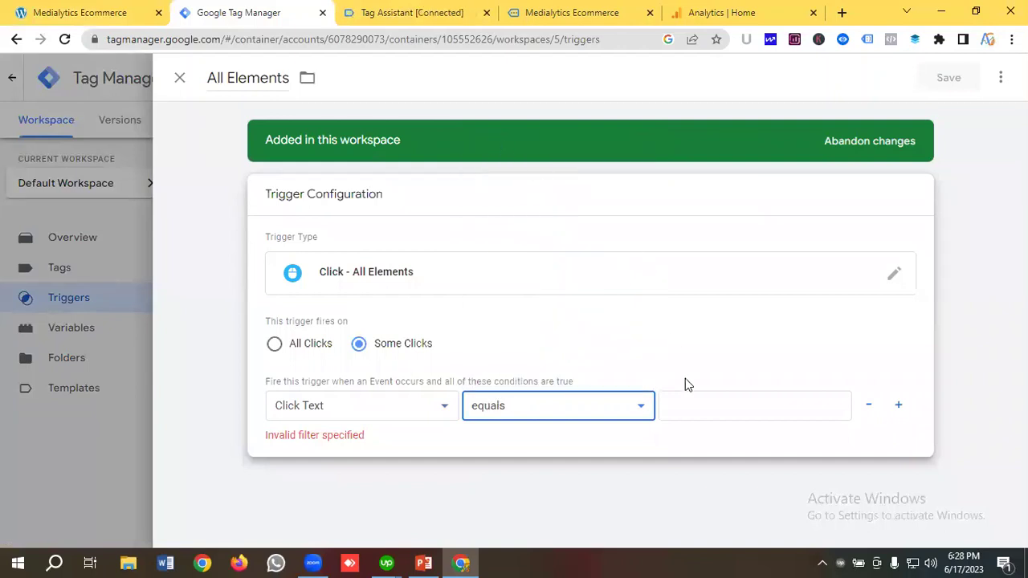
key(Tab)
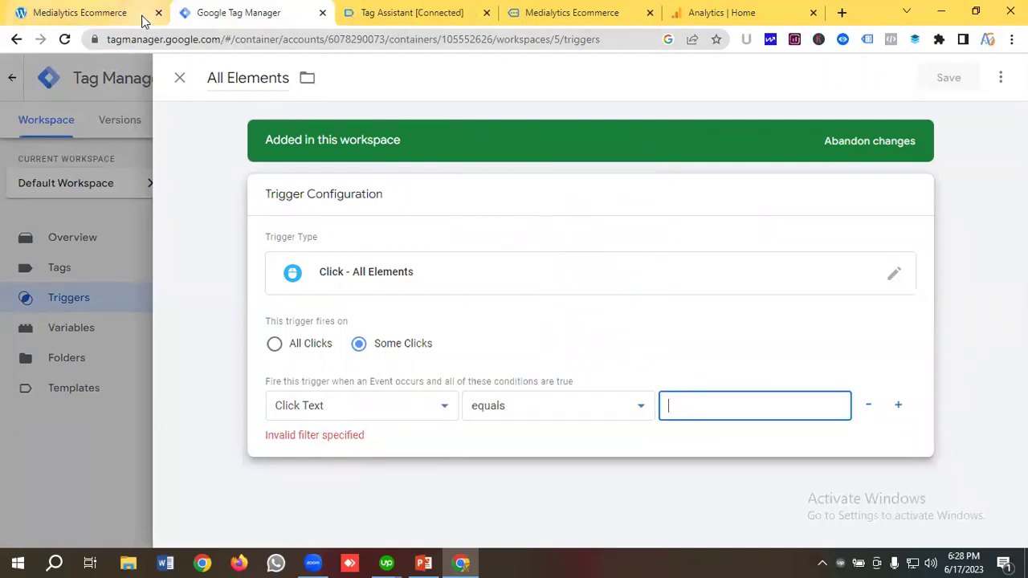
Step: Copy SHOP NOW from Tag Assistant and use it as the condition value
click(112, 12)
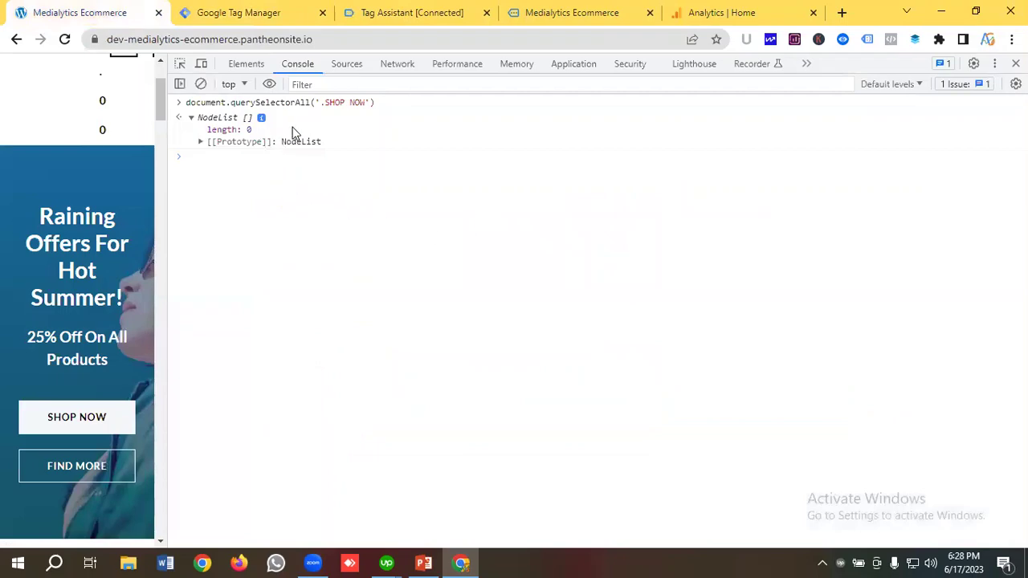
click(269, 14)
click(405, 14)
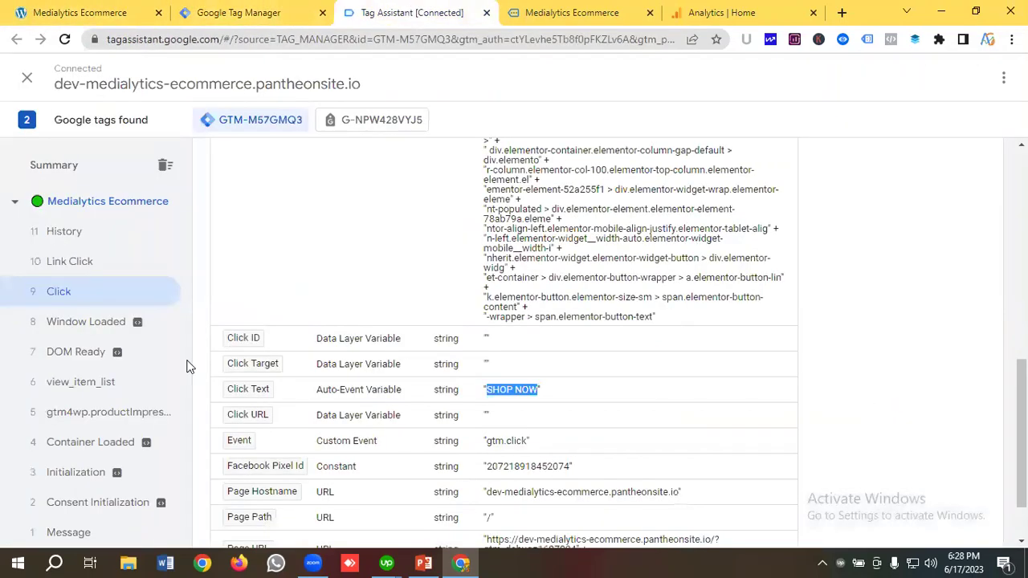
right_click(545, 378)
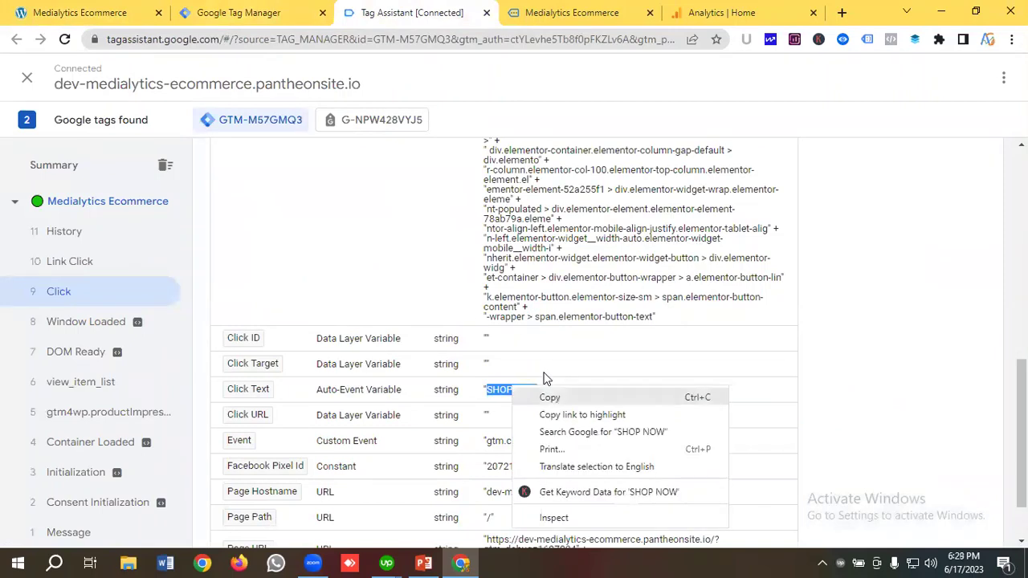
click(549, 397)
click(217, 12)
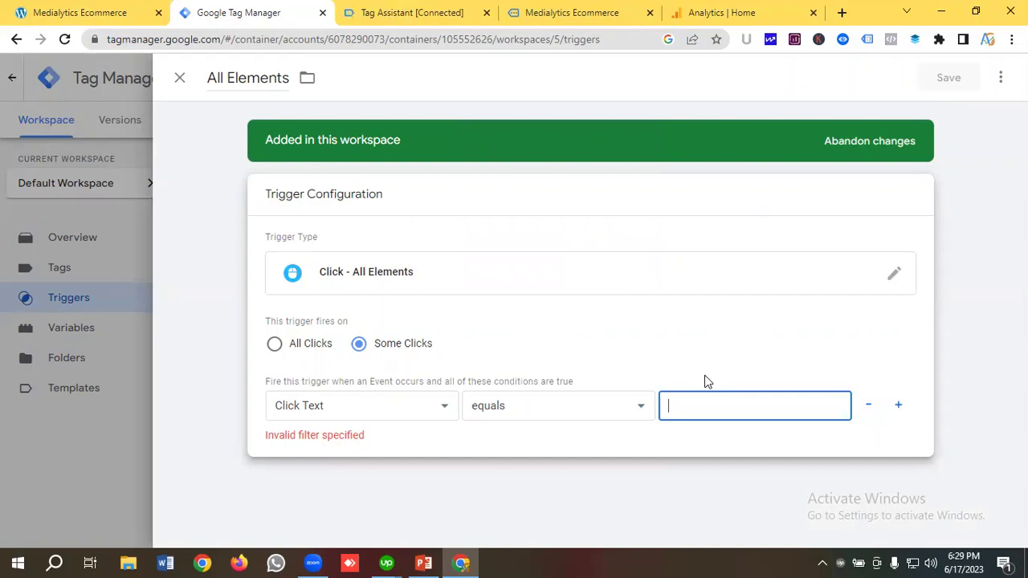
key(ctrl+v)
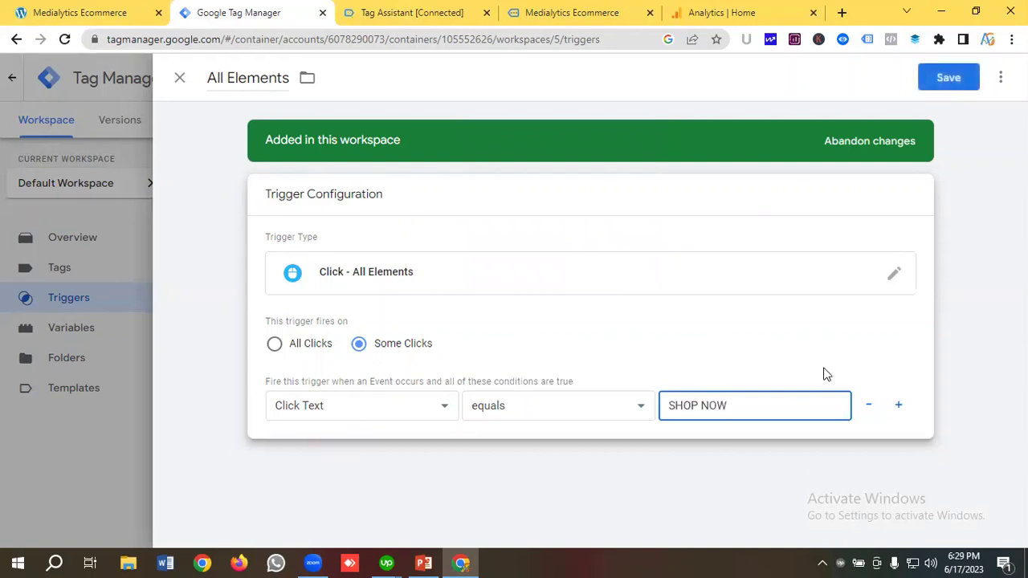
Step: Rename the trigger to 'Shop Now Button Click' and save it
click(258, 77)
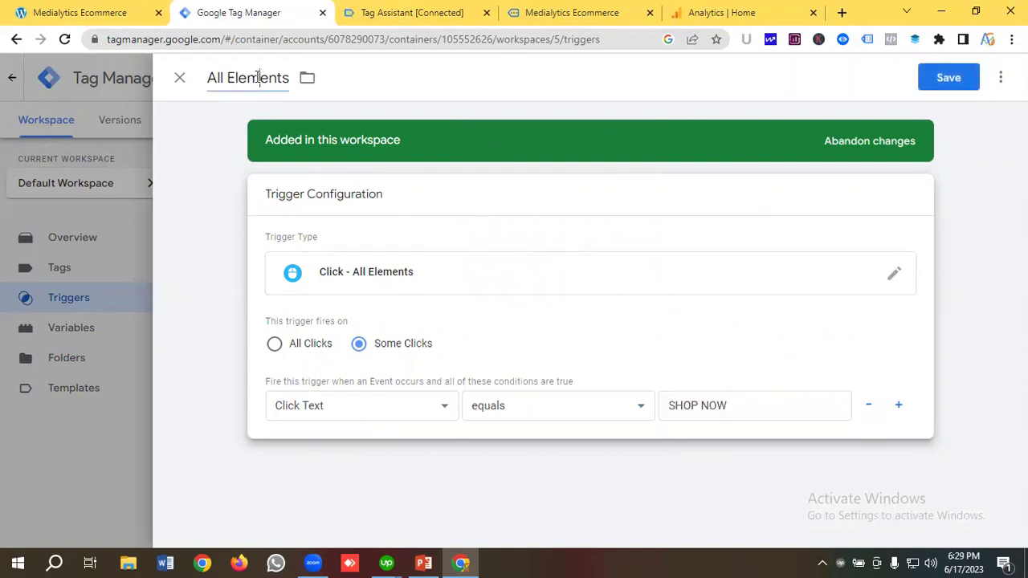
key(ctrl+a)
key(BackSpace)
text(Shop No)
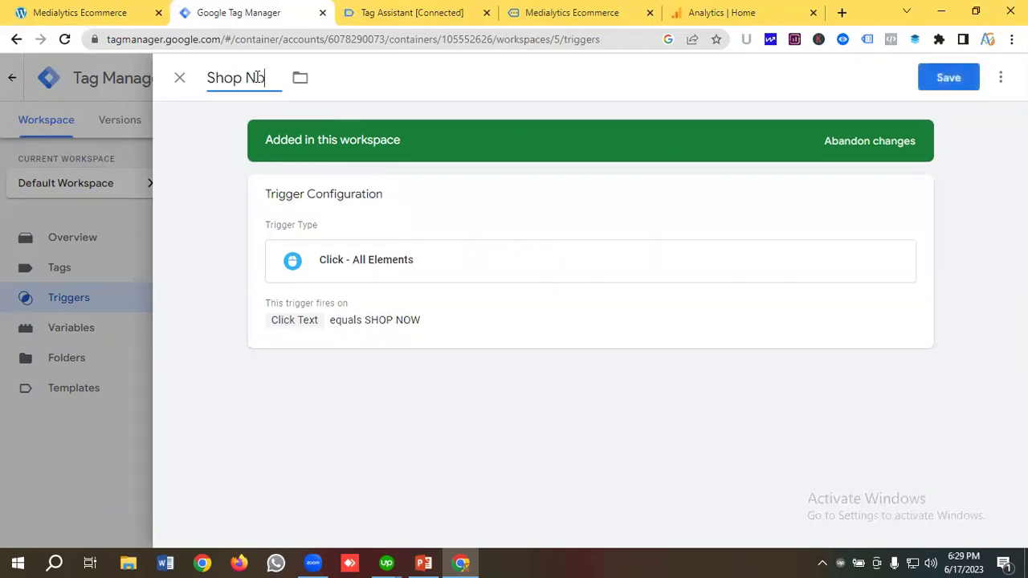
text(w Button Click)
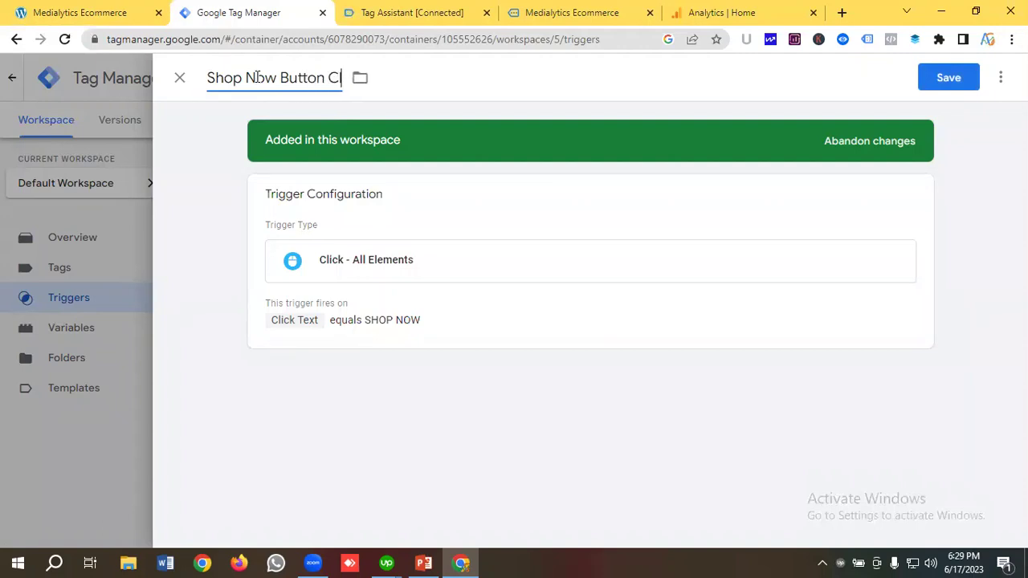
click(945, 78)
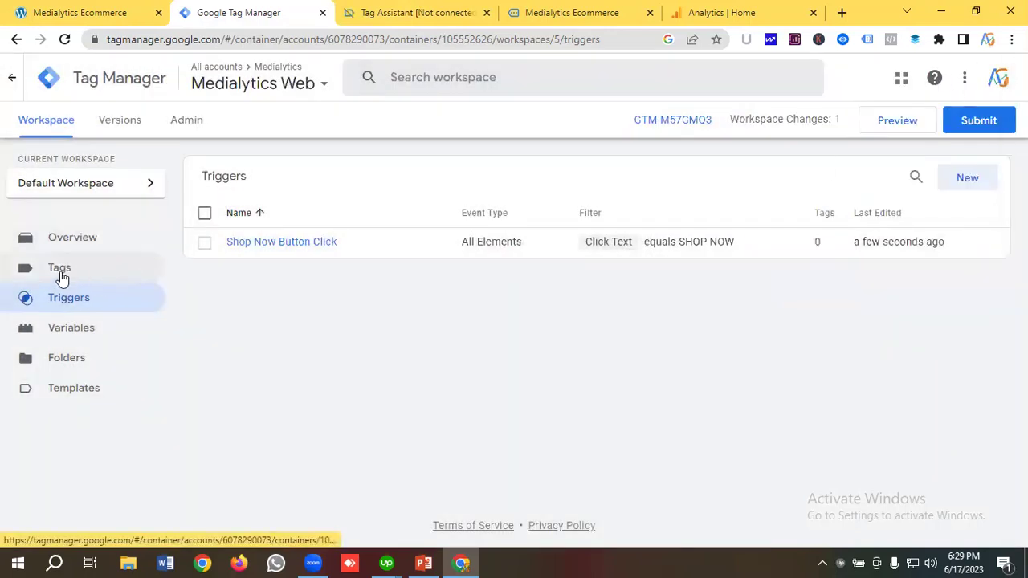
Step: Create a new tag in the Tags list and name it 'GA4 | Shop Now Button Click'
click(61, 270)
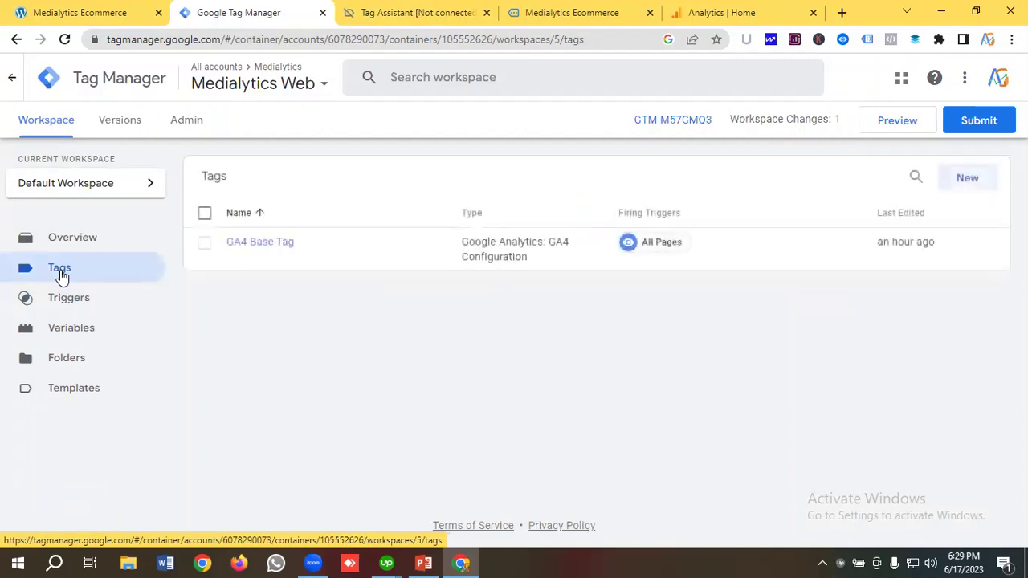
click(968, 183)
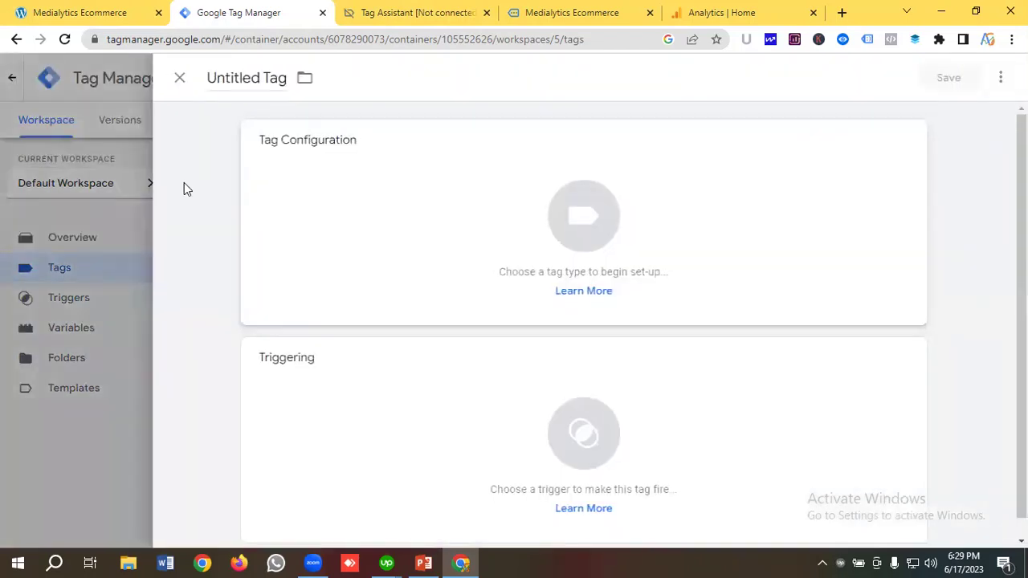
click(244, 80)
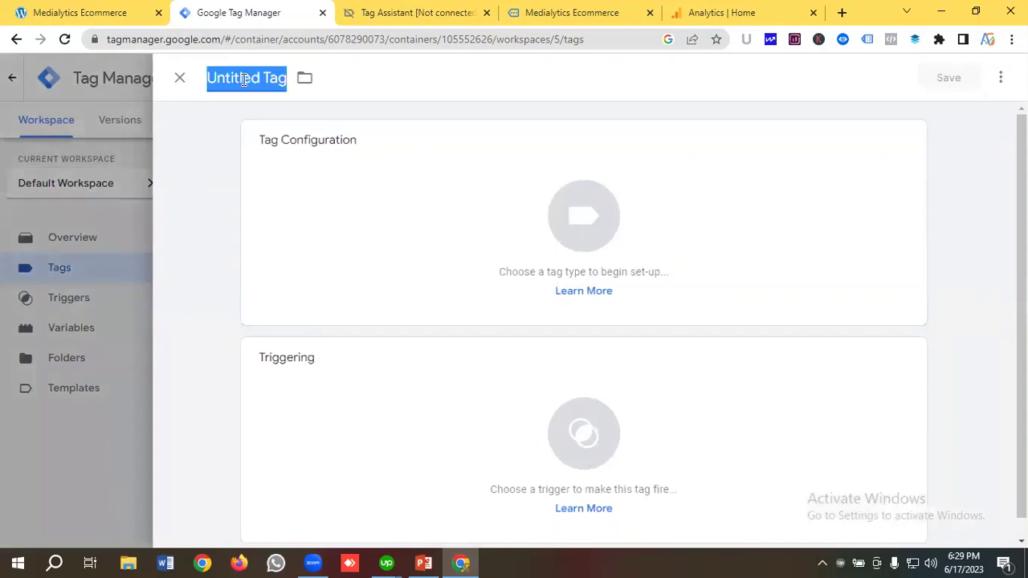
key(BackSpace)
text(GA4)
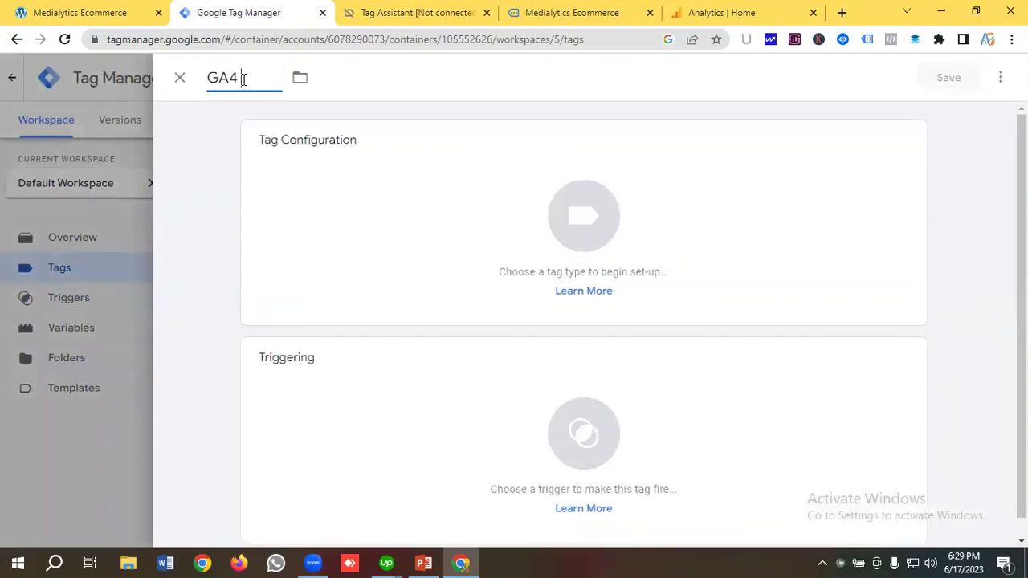
text( | Shop Now B)
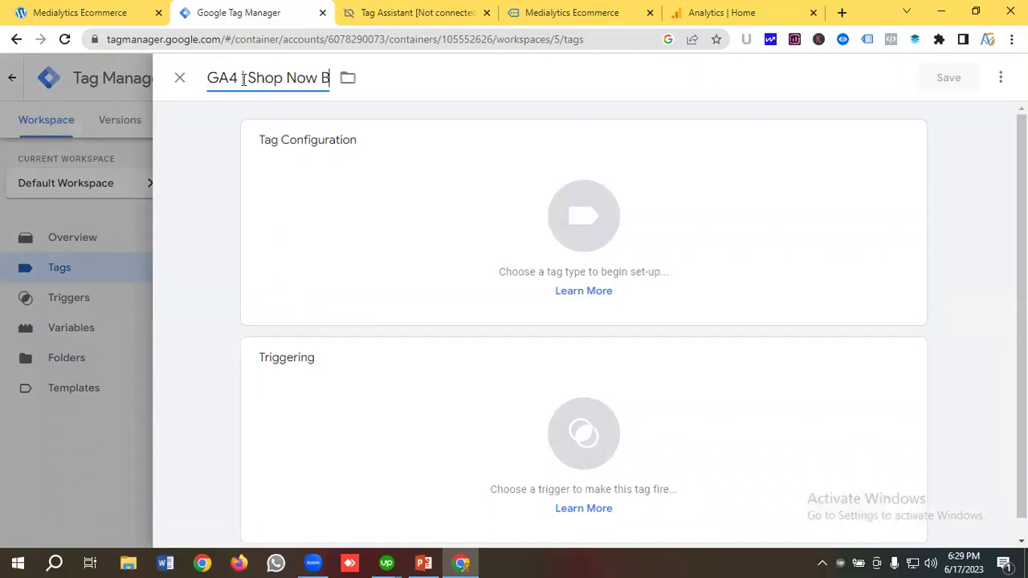
text(utton Click)
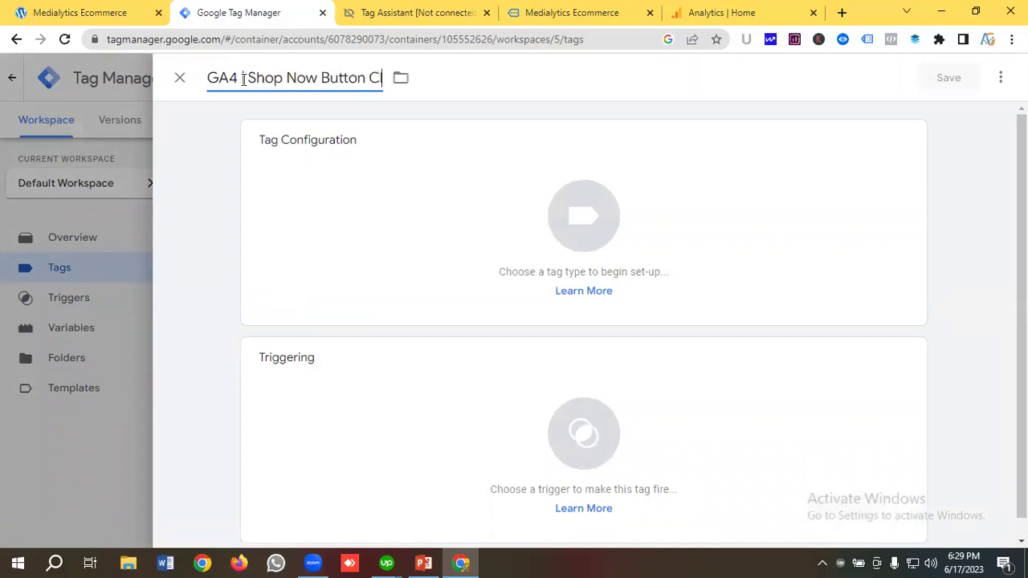
click(550, 216)
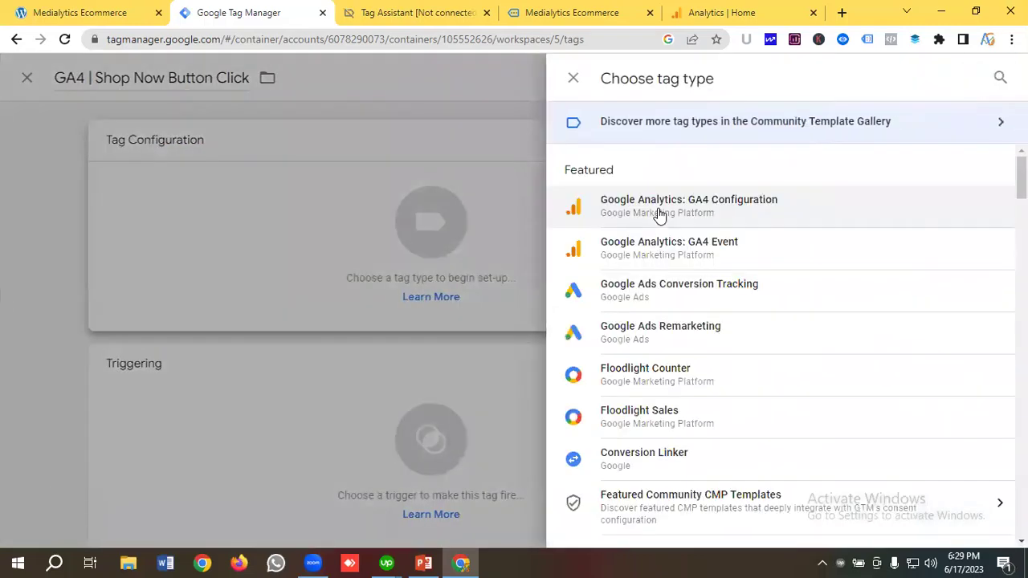
Step: Make it a GA4 Event tag using the GA4 Base Tag, with event name shop_now_button_click
click(690, 254)
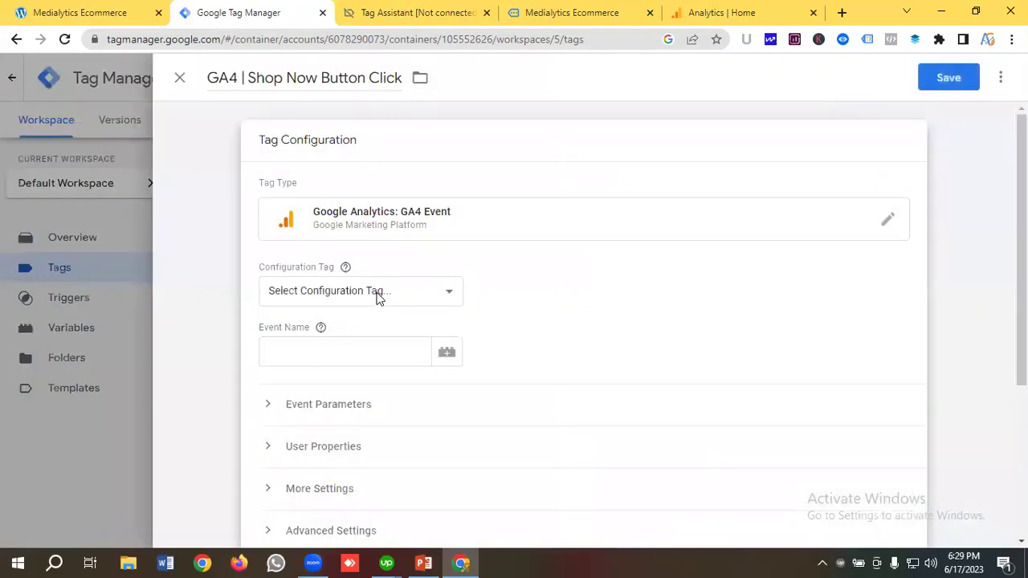
click(373, 292)
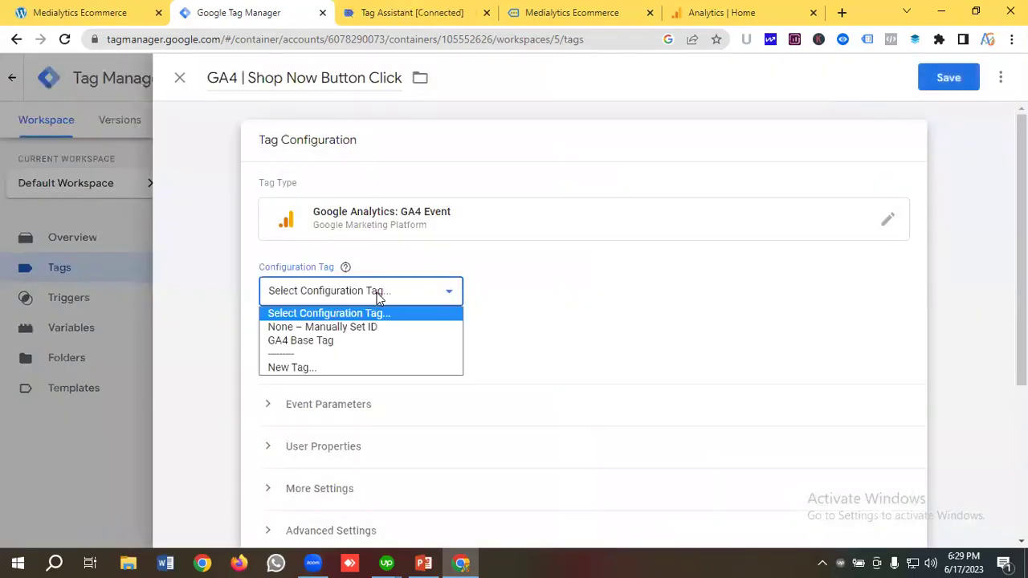
click(317, 341)
scroll(298, 273, down, 1)
click(310, 275)
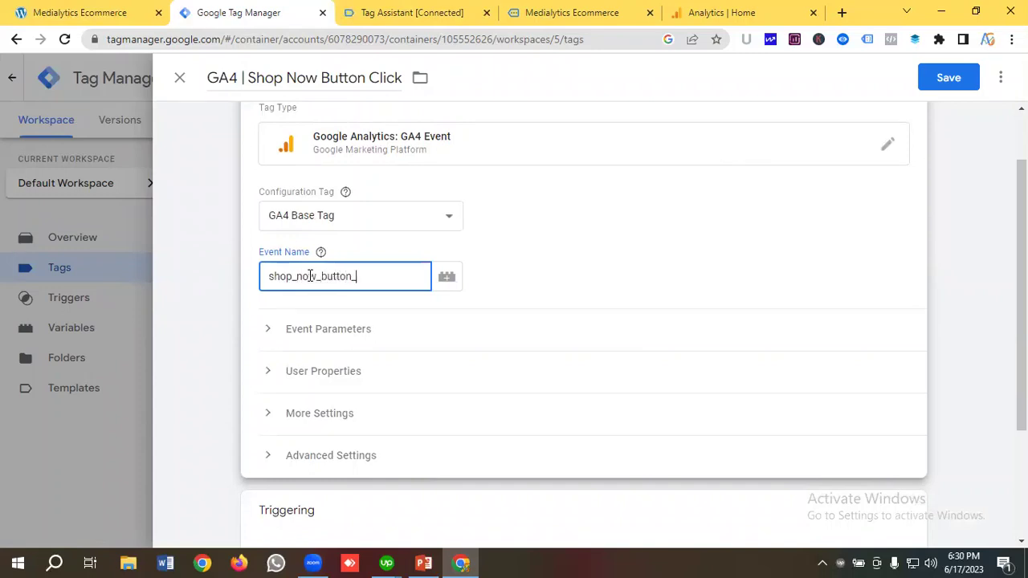
text(ck)
Step: Attach the Shop Now Button Click trigger to the tag and save it
scroll(410, 290, down, 2)
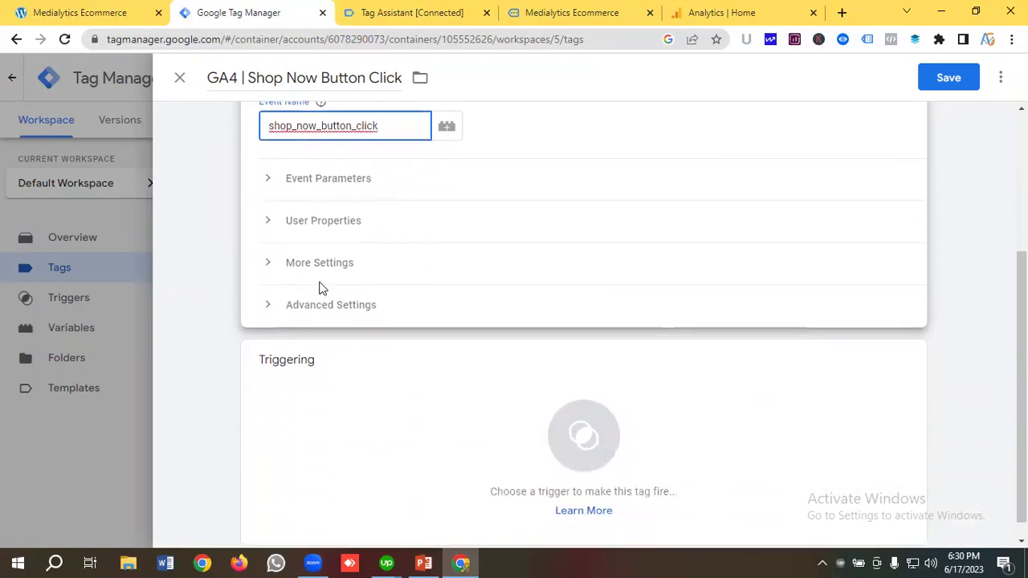
scroll(426, 232, down, 1)
scroll(426, 232, up, 1)
scroll(450, 237, down, 1)
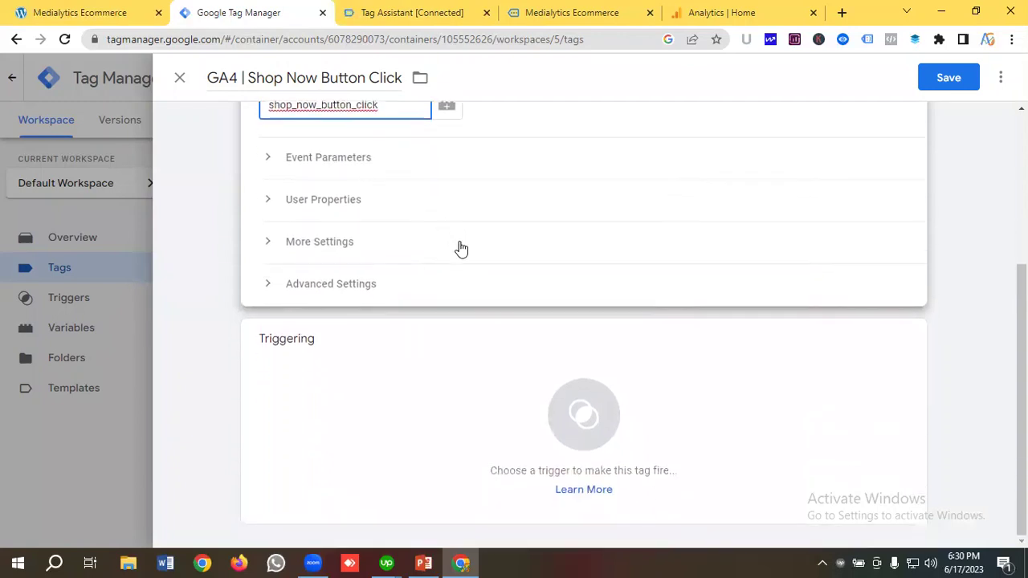
click(366, 380)
click(366, 379)
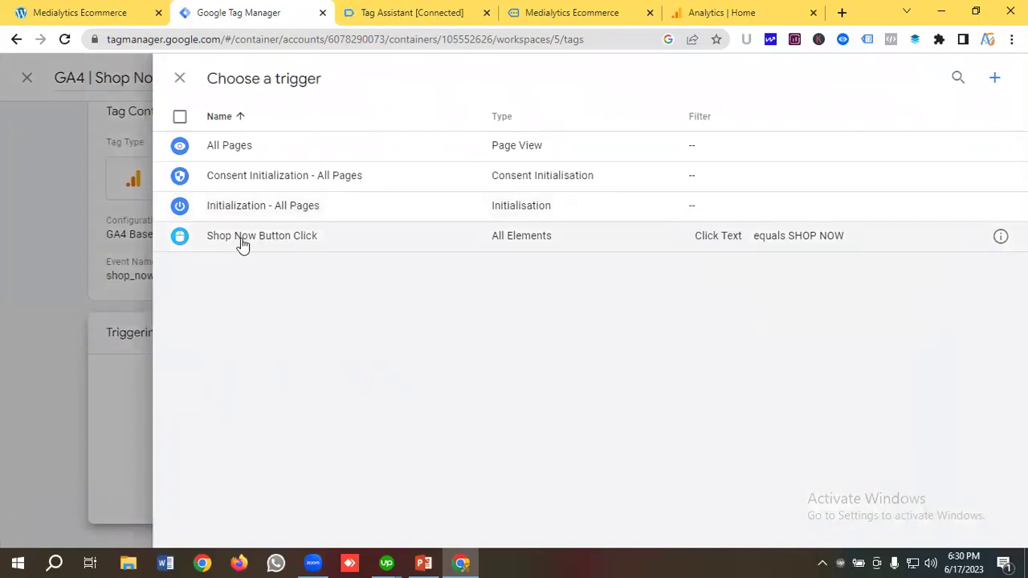
click(289, 247)
click(952, 81)
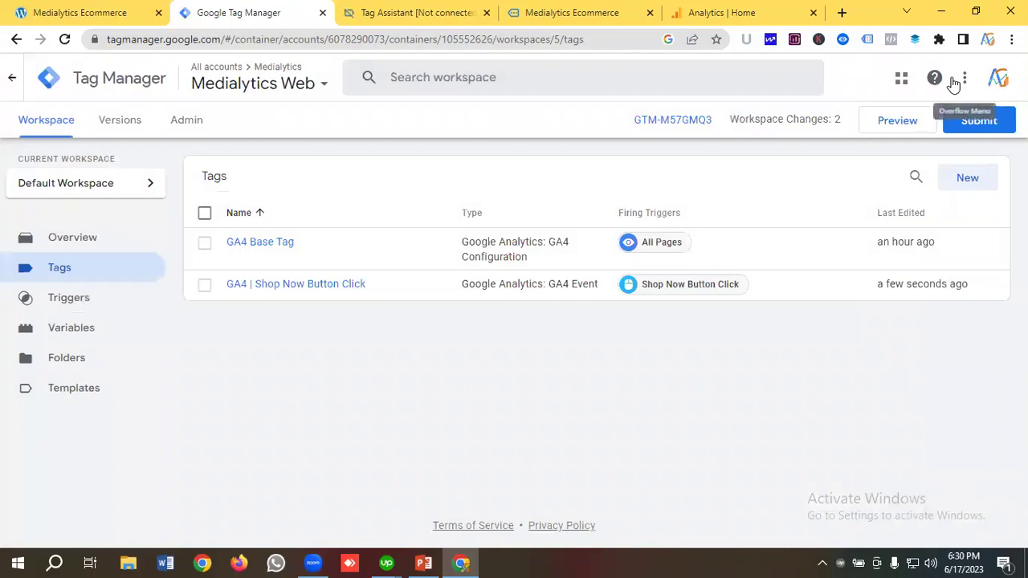
Step: Preview the container on the Medialytics site and confirm both GA4 tags fire after SHOP NOW
click(486, 13)
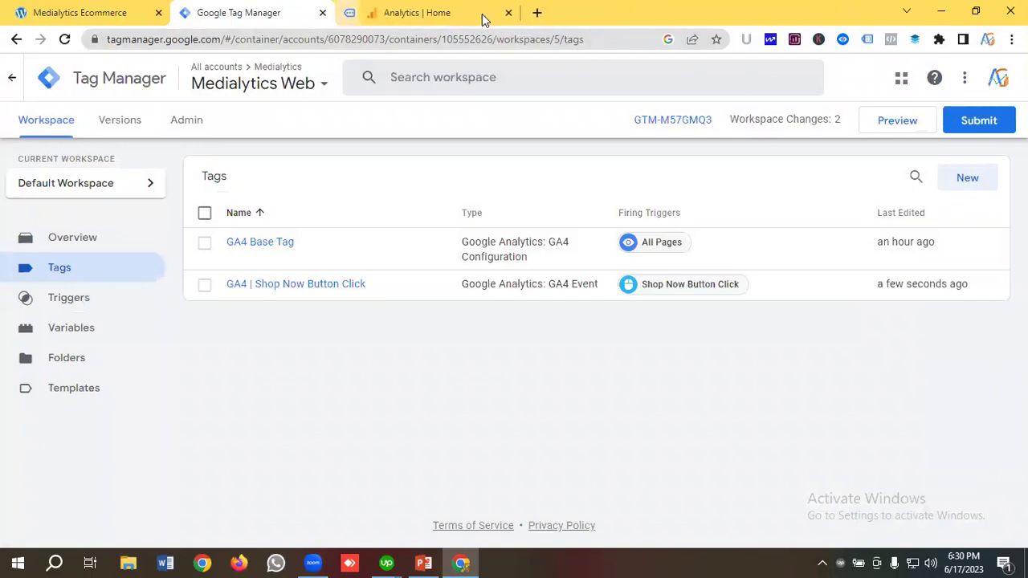
click(890, 122)
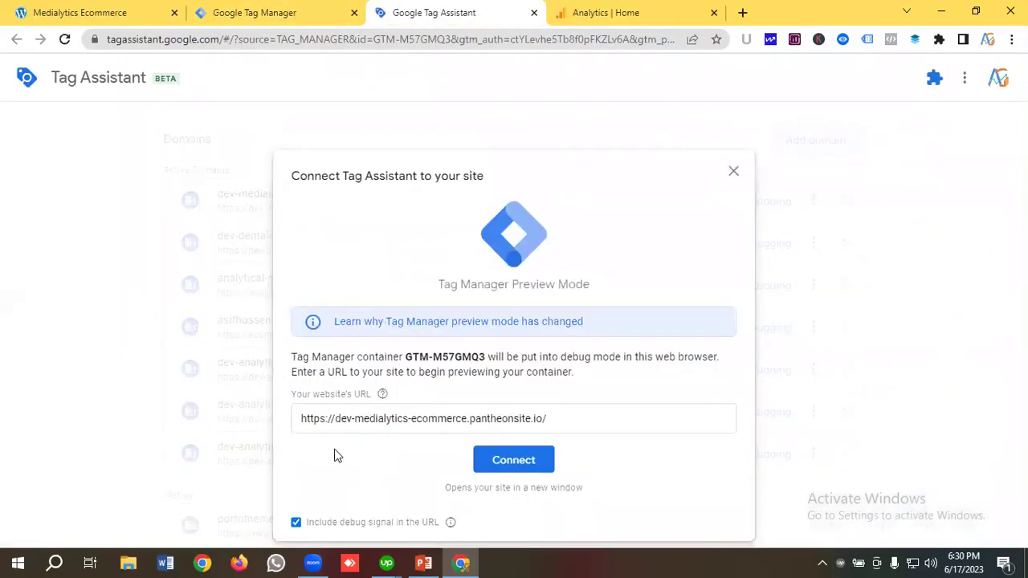
click(514, 466)
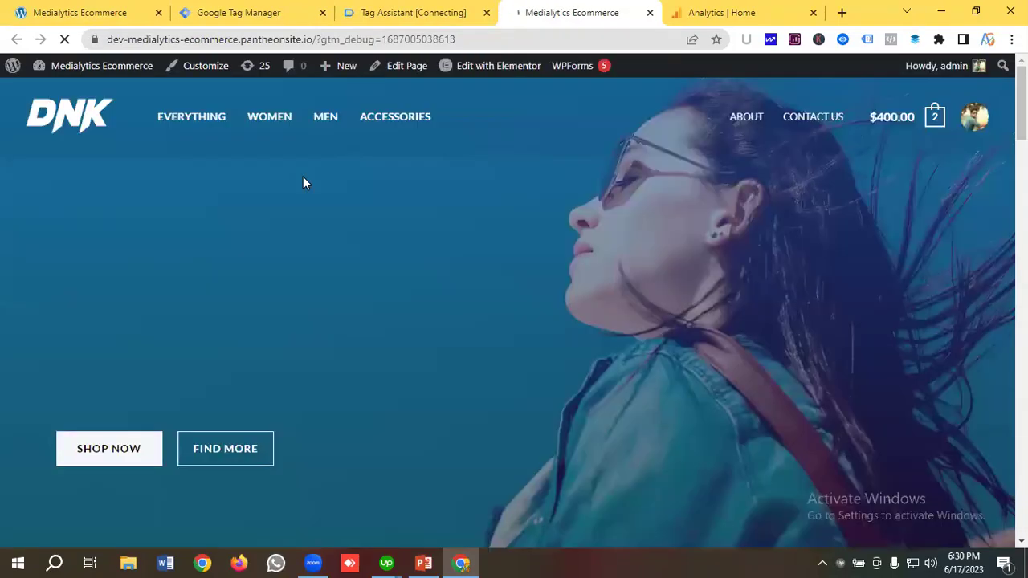
scroll(249, 305, down, 1)
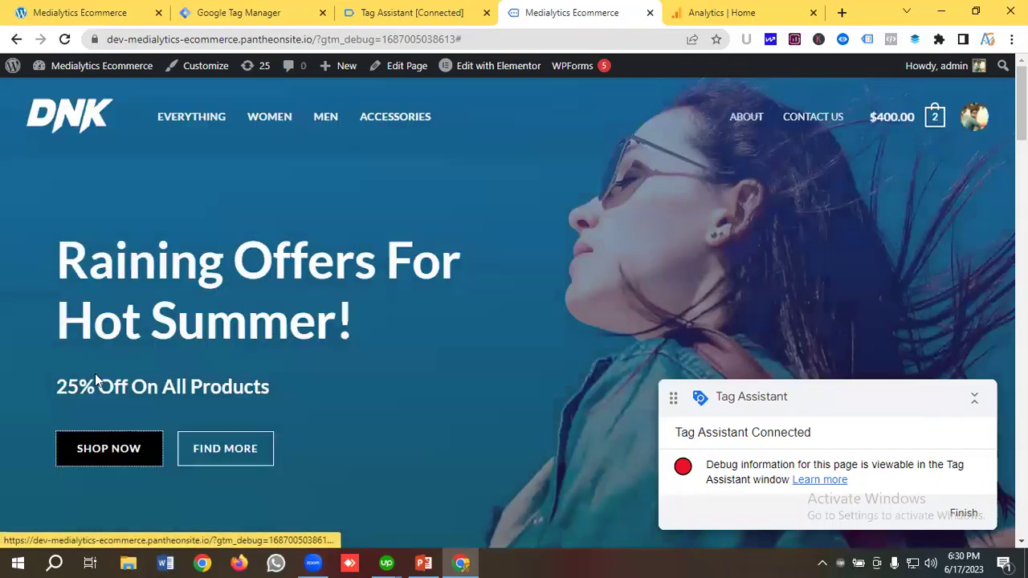
click(414, 9)
click(509, 339)
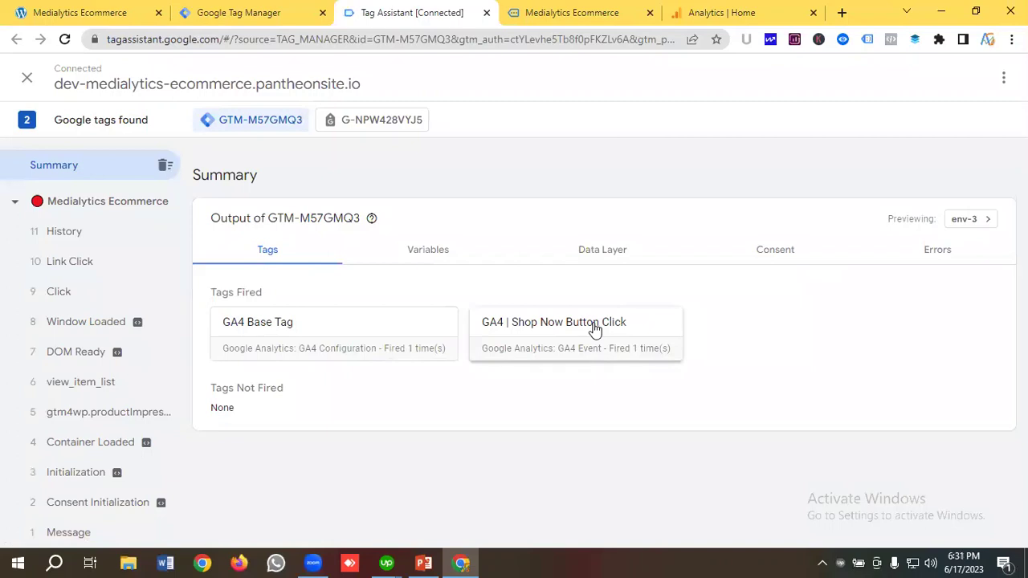
Step: Open DebugView from the Google Analytics Admin property settings
click(713, 12)
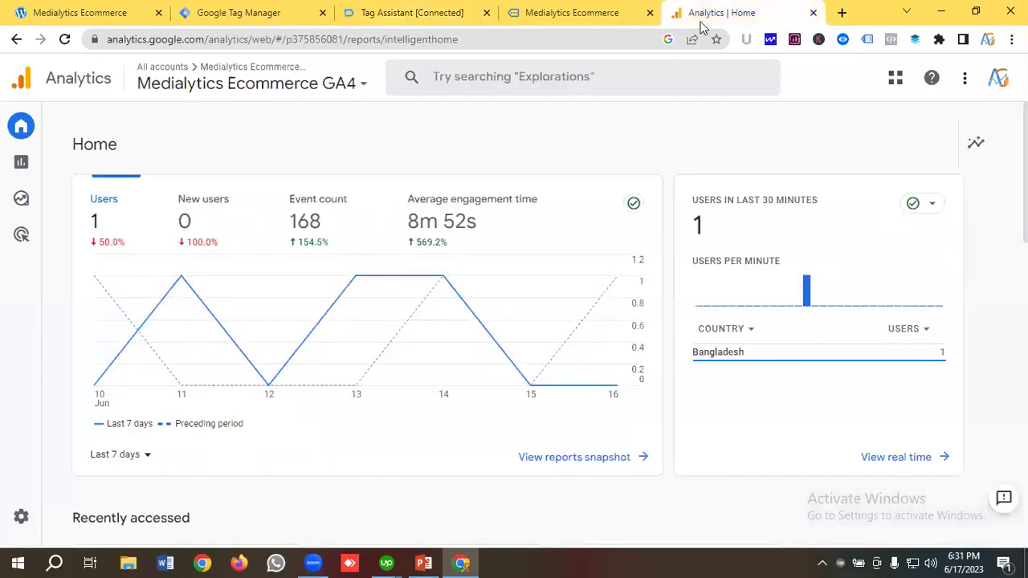
mouse_move(222, 310)
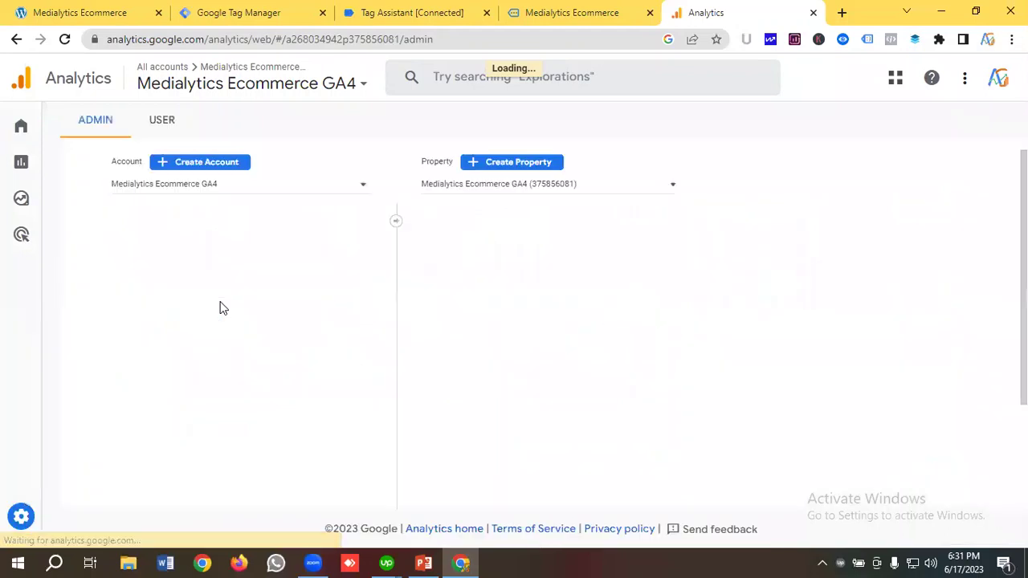
scroll(497, 301, down, 3)
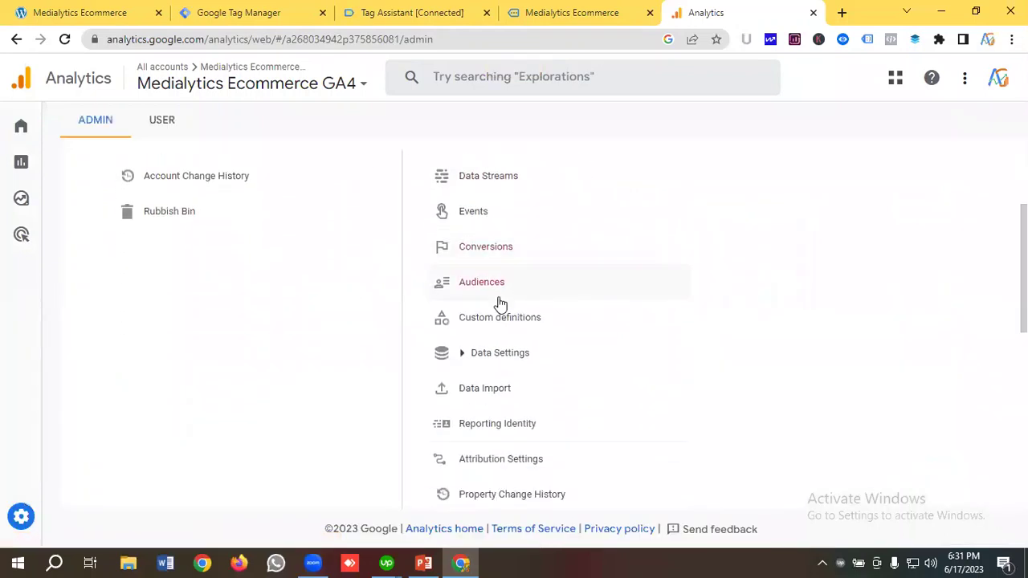
scroll(502, 307, down, 2)
click(499, 343)
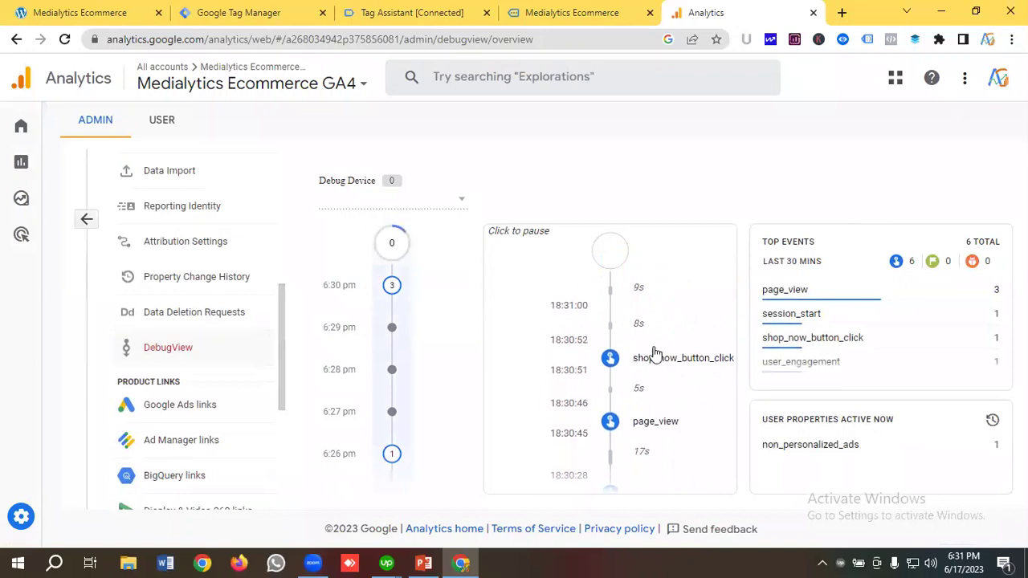
Step: Inspect the parameters of the shop_now_button_click event in the DebugView stream
scroll(666, 360, down, 1)
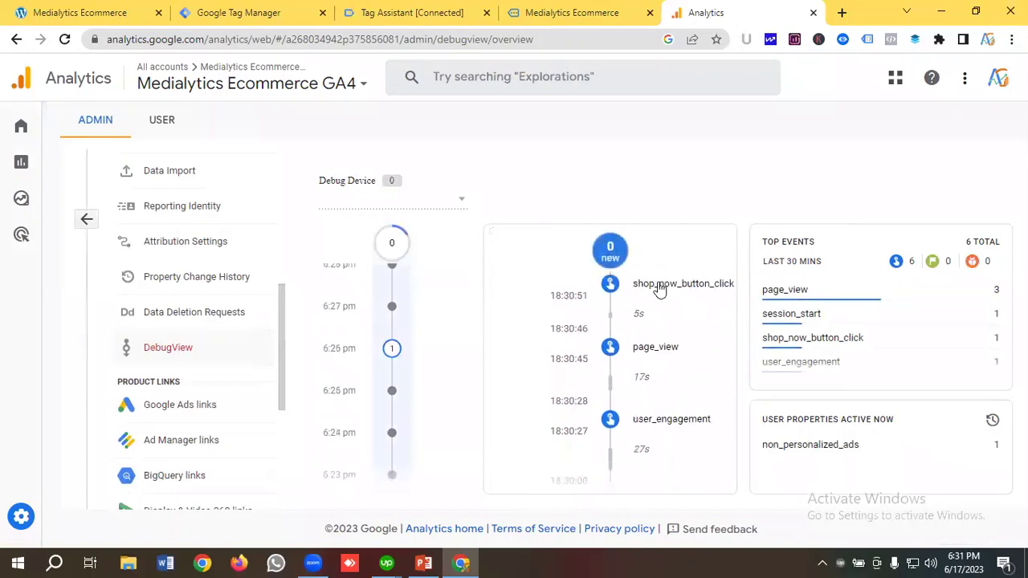
click(658, 290)
scroll(602, 337, down, 3)
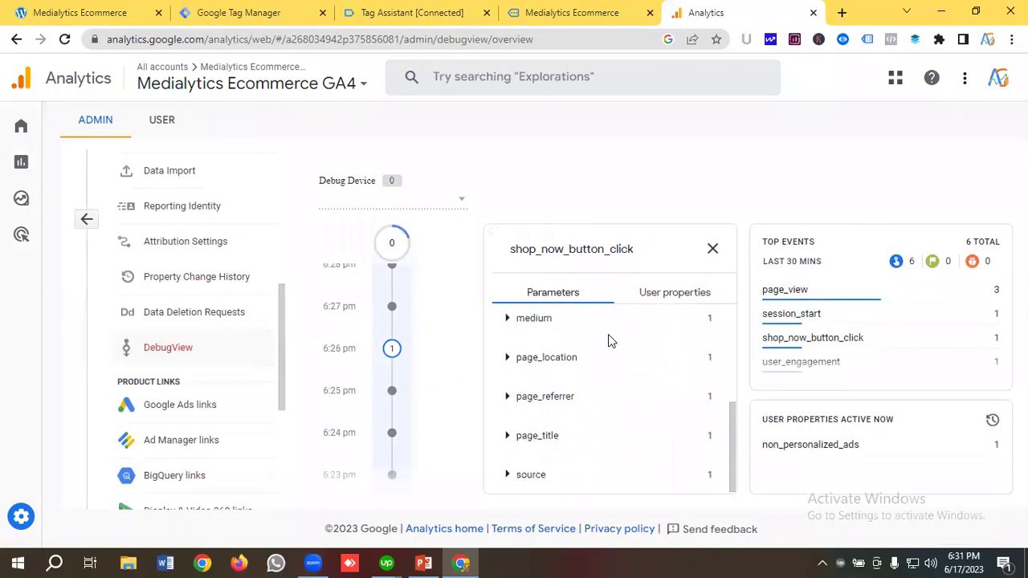
scroll(573, 349, up, 3)
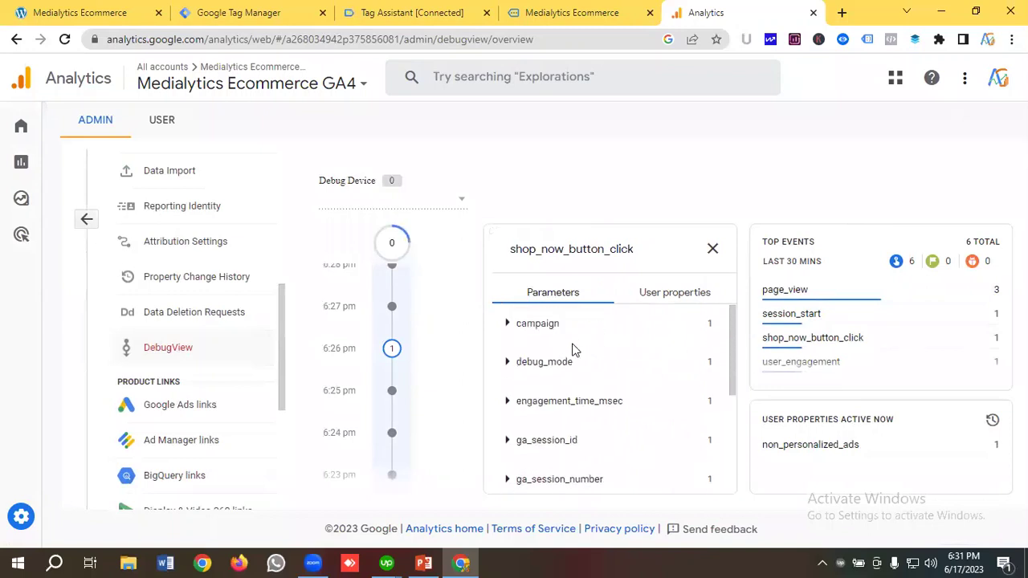